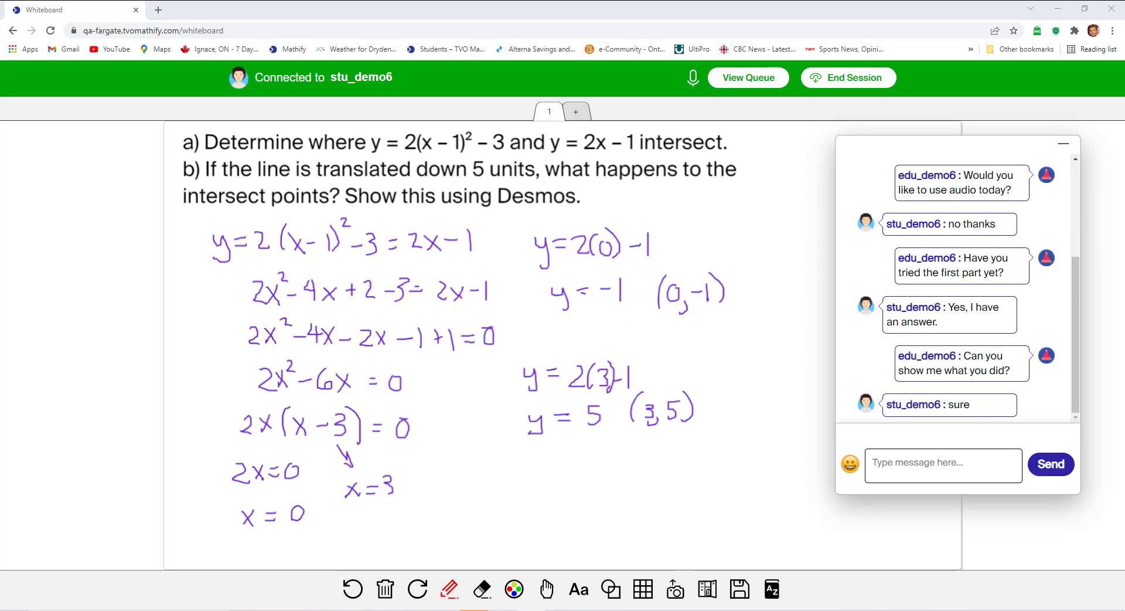
Bring the student's whiteboard window into view, enlarge it to inspect the shared work, and move it back off the screen.
{"action": "left_click_drag", "start_coordinate": [831, 44], "coordinate": [270, 81]}
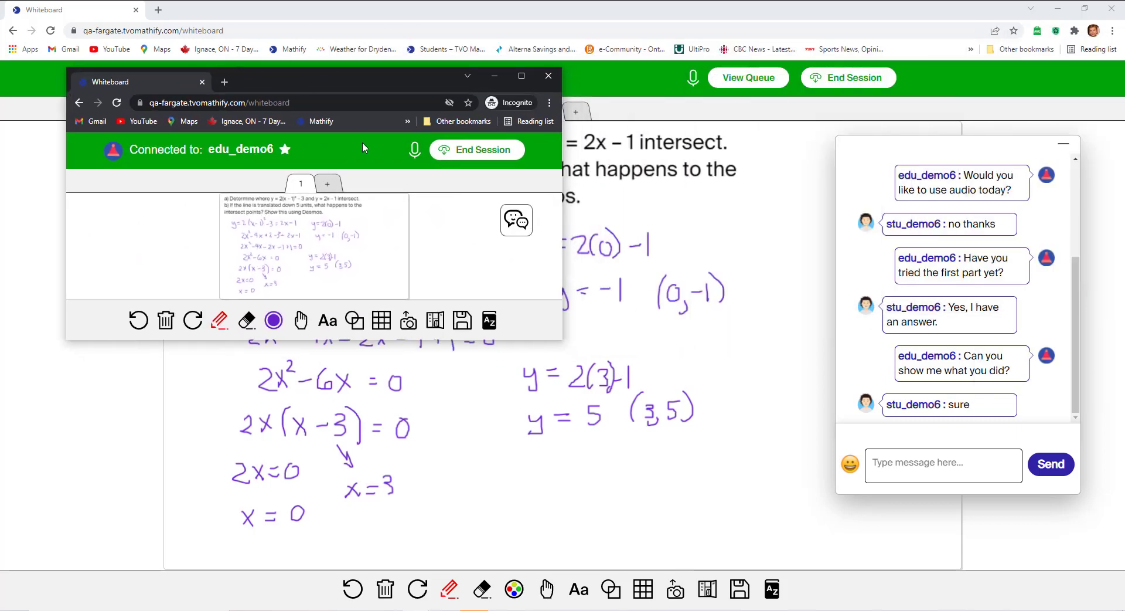
{"action": "left_click_drag", "start_coordinate": [567, 350], "coordinate": [908, 537]}
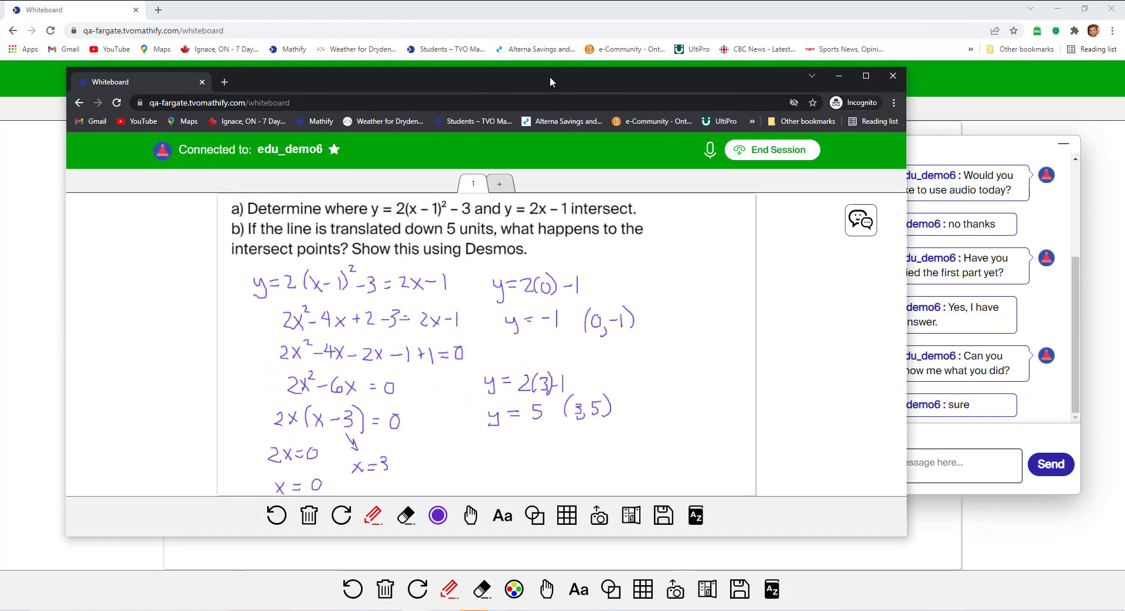
{"action": "left_click_drag", "start_coordinate": [550, 76], "coordinate": [1124, 72]}
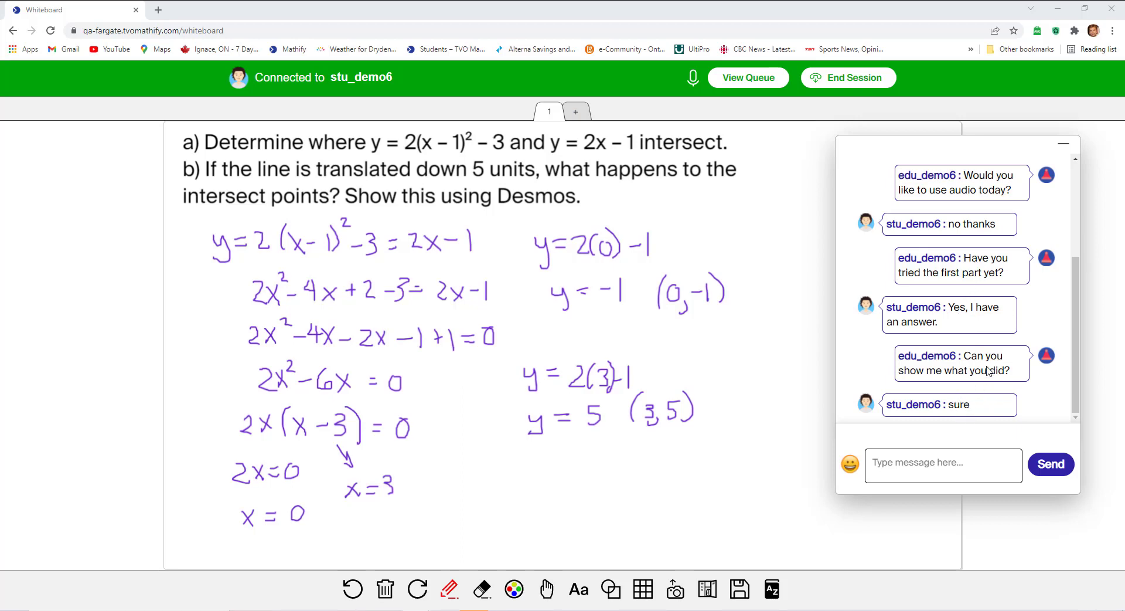
Collapse the whiteboard chat and open the Desmos graphing calculator in a new browser tab.
{"action": "left_click", "coordinate": [1063, 147]}
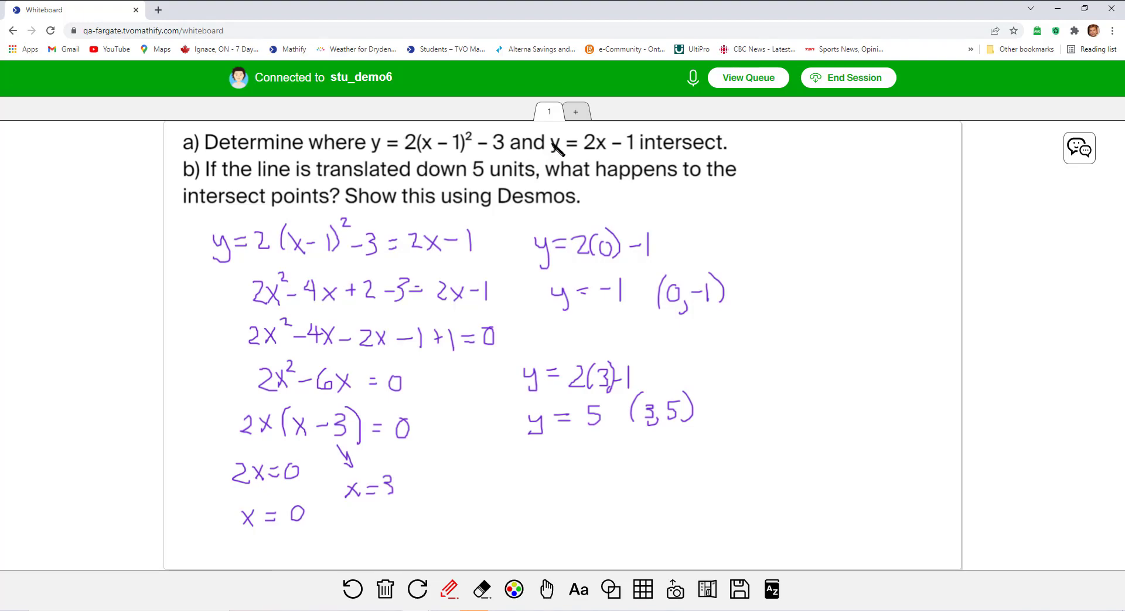
{"action": "left_click", "coordinate": [157, 10]}
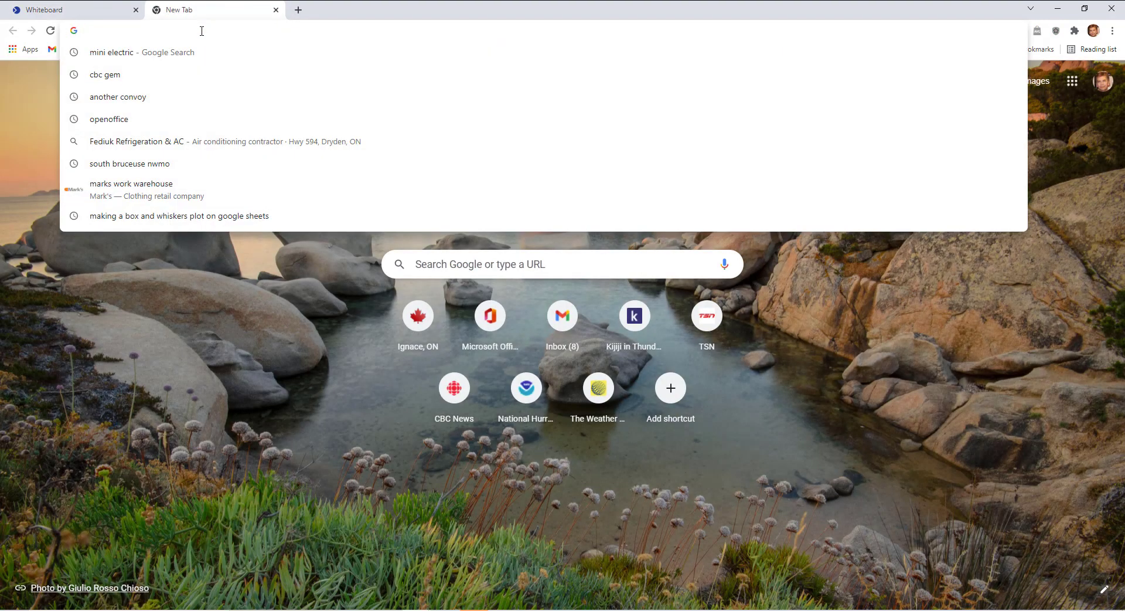
{"action": "type", "text": "desmos"}
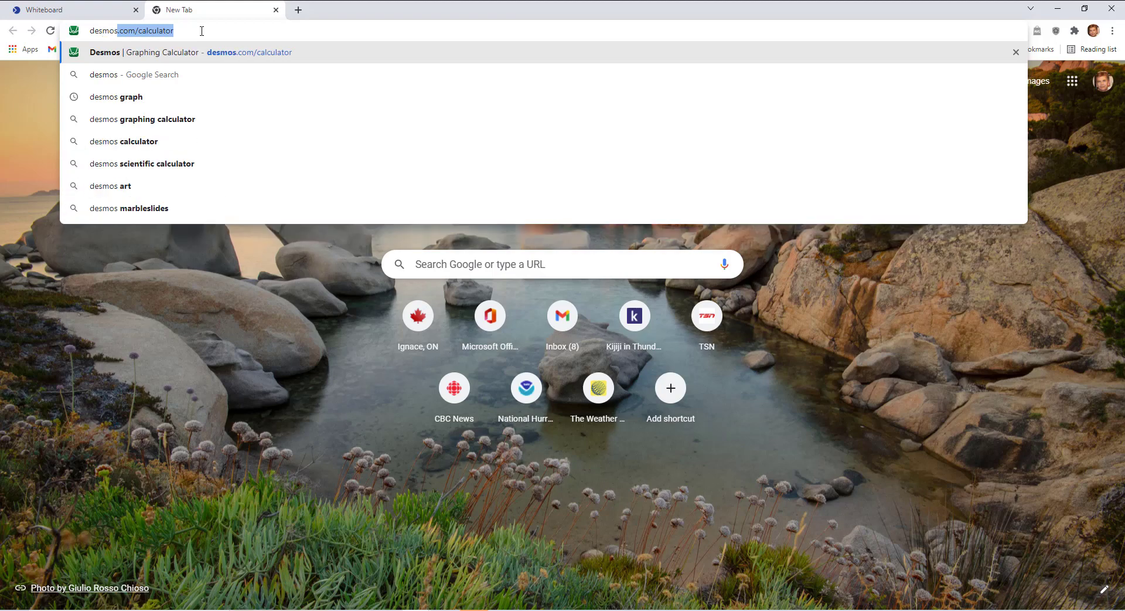
{"action": "key", "text": "Return"}
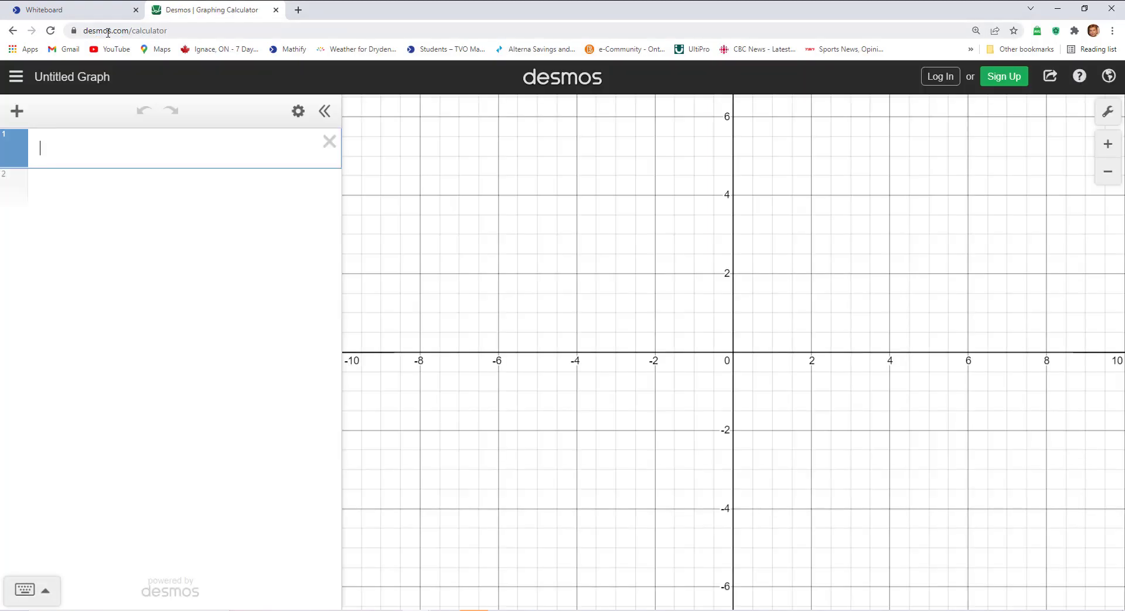
Check the parabola's equation on the whiteboard and graph y = 2(x − 1)^2 − 3 as the first expression in Desmos.
{"action": "left_click", "coordinate": [112, 11]}
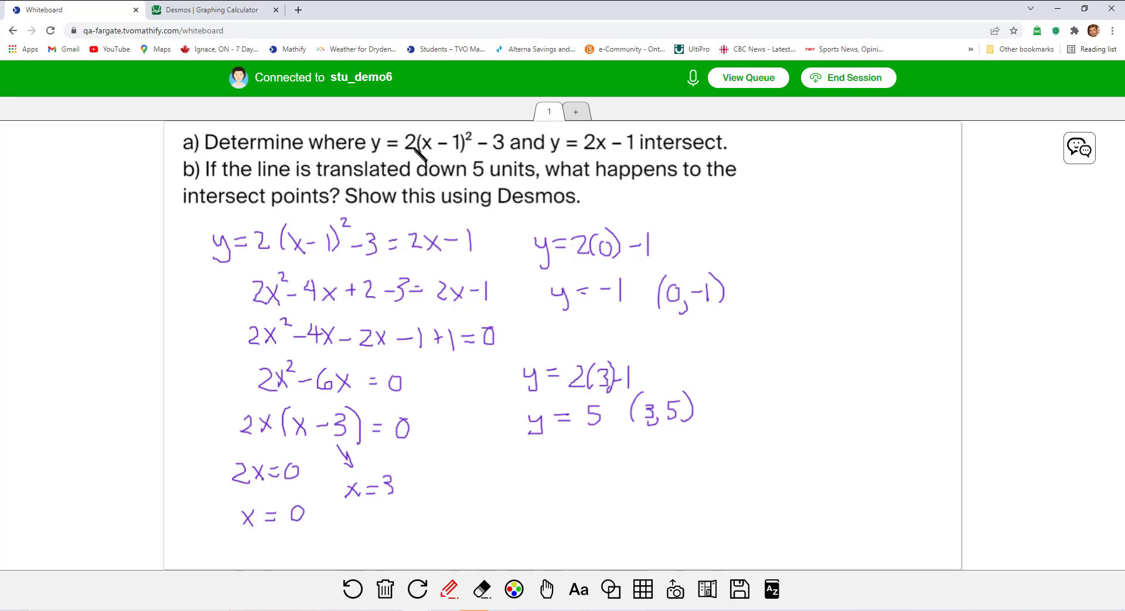
{"action": "left_click", "coordinate": [231, 9]}
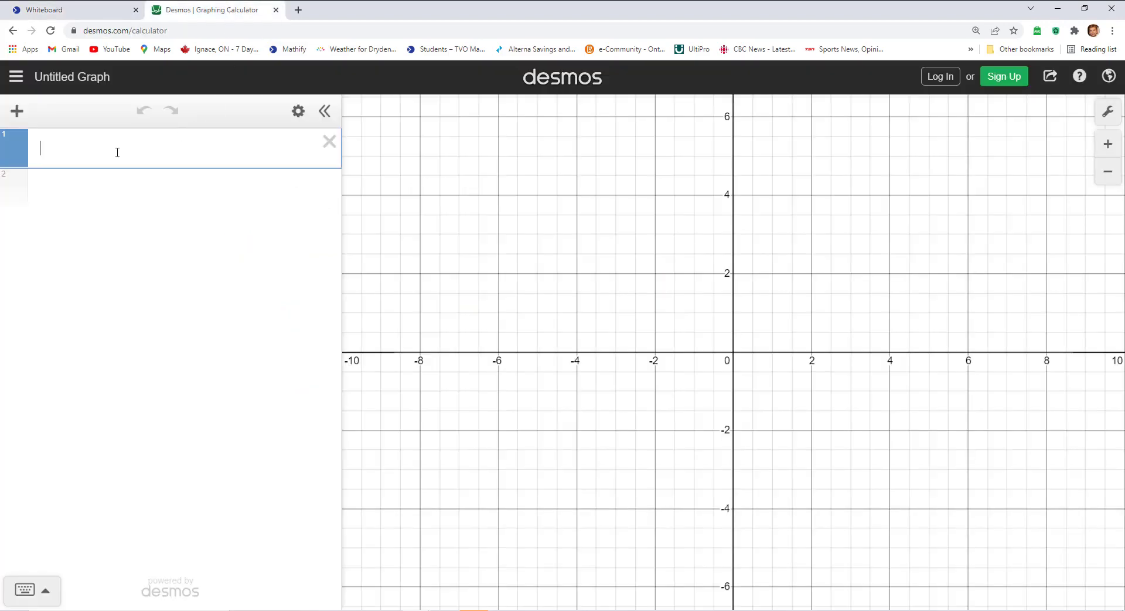
{"action": "type", "text": "y"}
{"action": "type", "text": "=2(x-"}
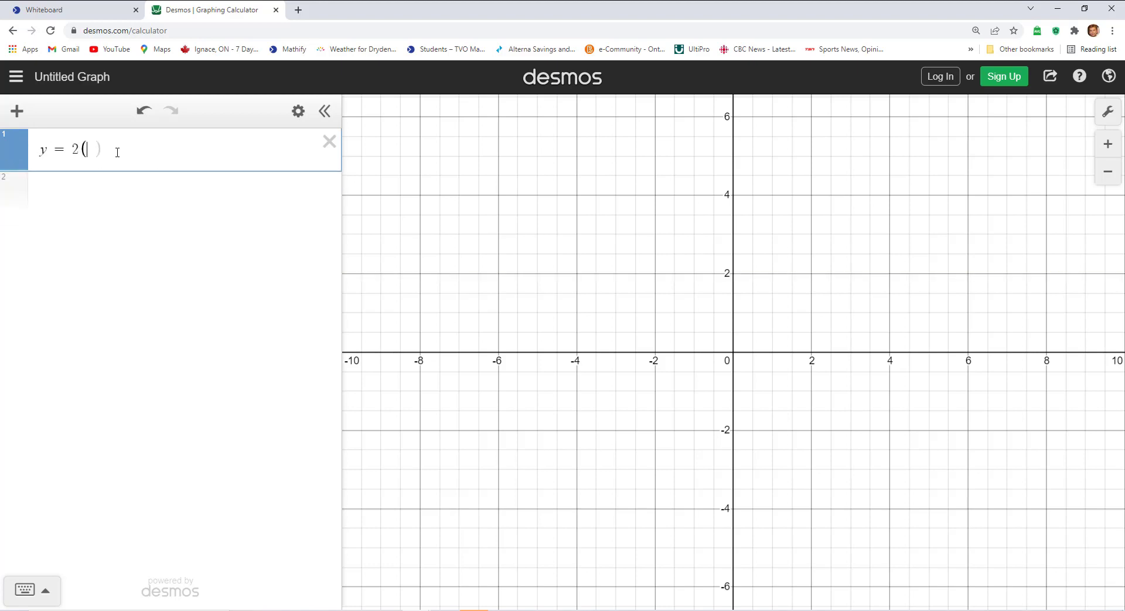
{"action": "type", "text": "1)"}
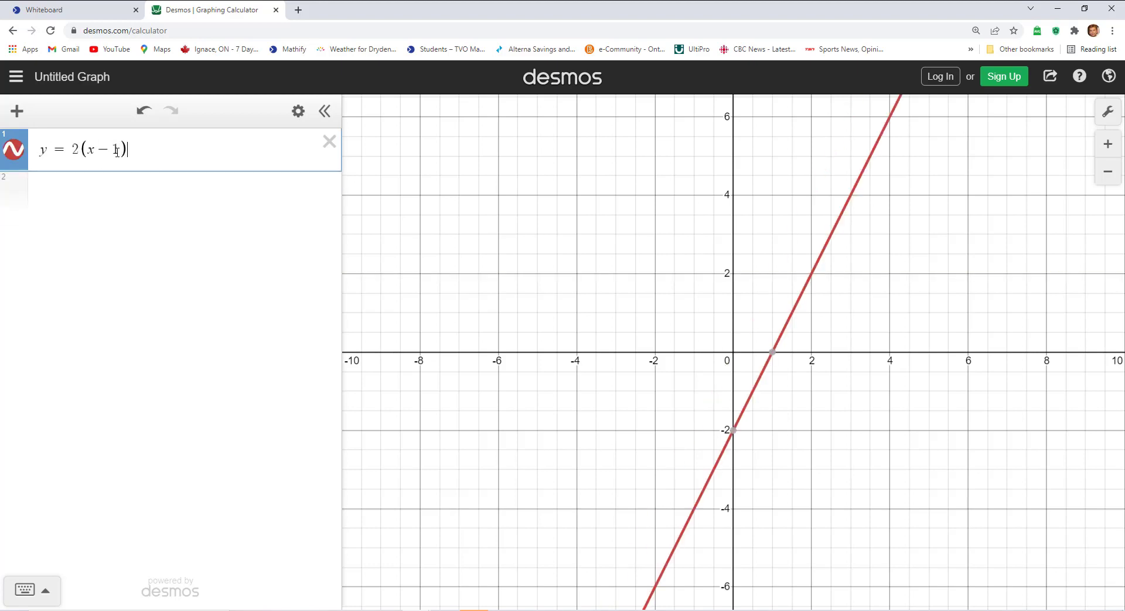
{"action": "type", "text": "^2"}
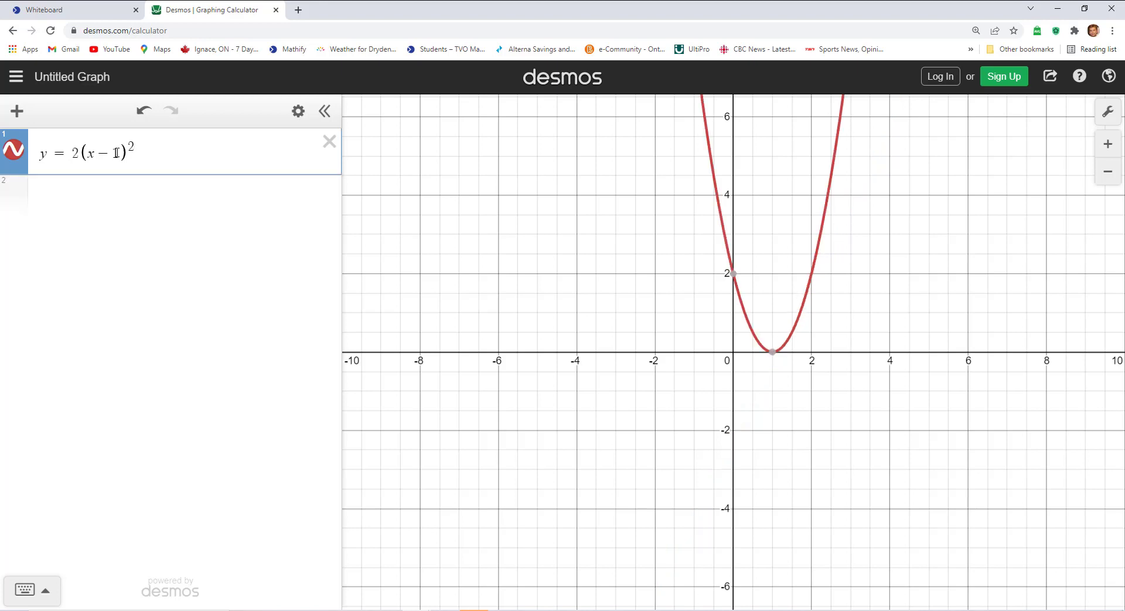
{"action": "key", "text": "Right"}
{"action": "type", "text": "-3"}
{"action": "key", "text": "Return"}
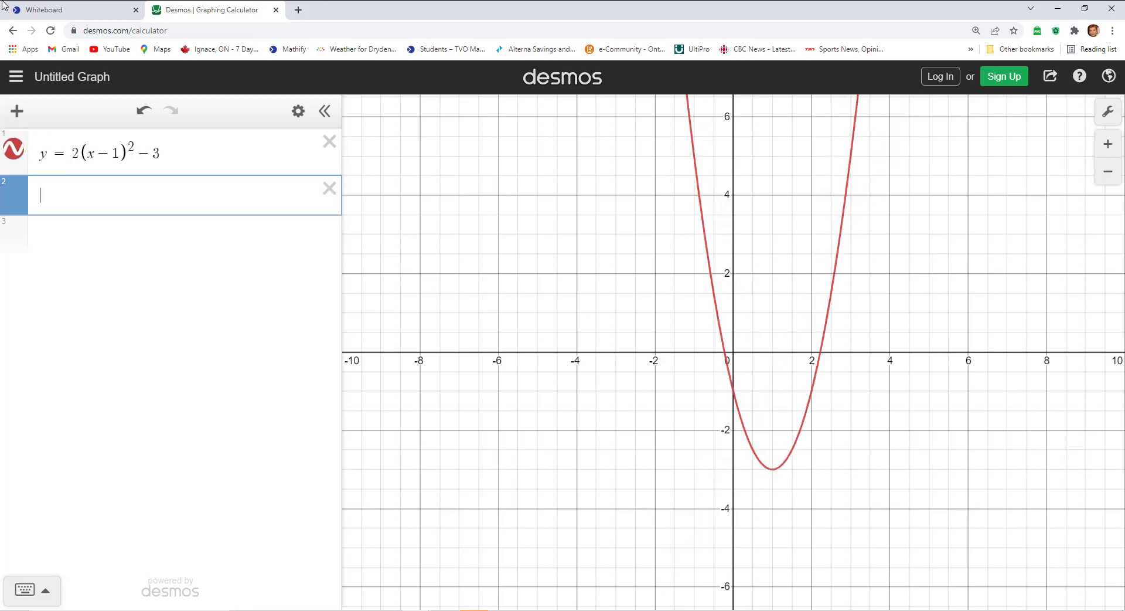
Check the line's equation on the whiteboard and graph y = 2x − 1 as the second expression in Desmos.
{"action": "left_click", "coordinate": [65, 10]}
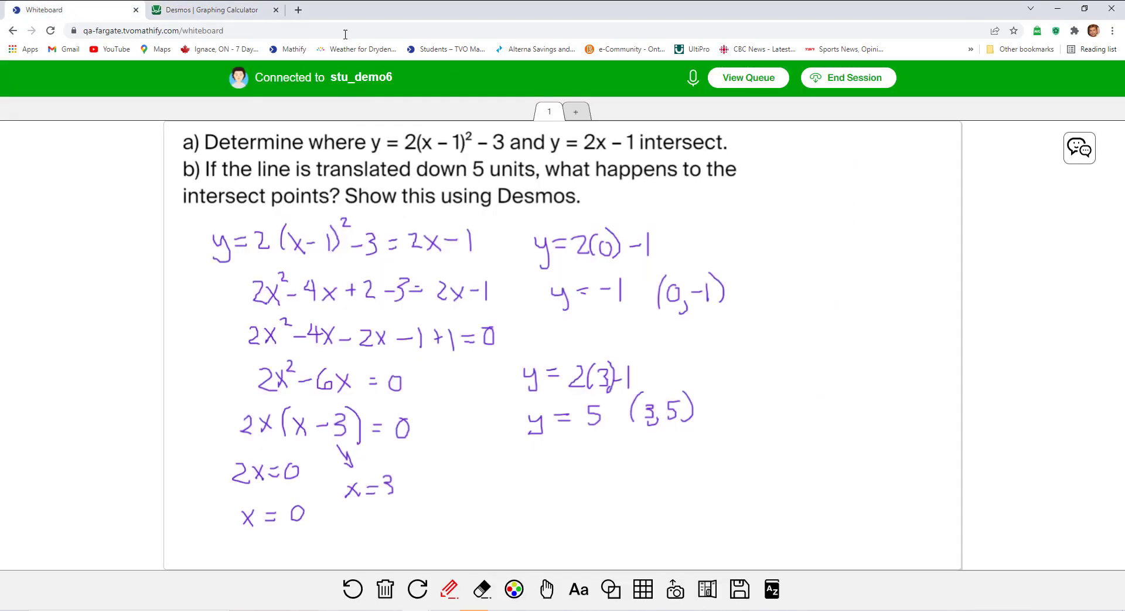
{"action": "left_click", "coordinate": [217, 12]}
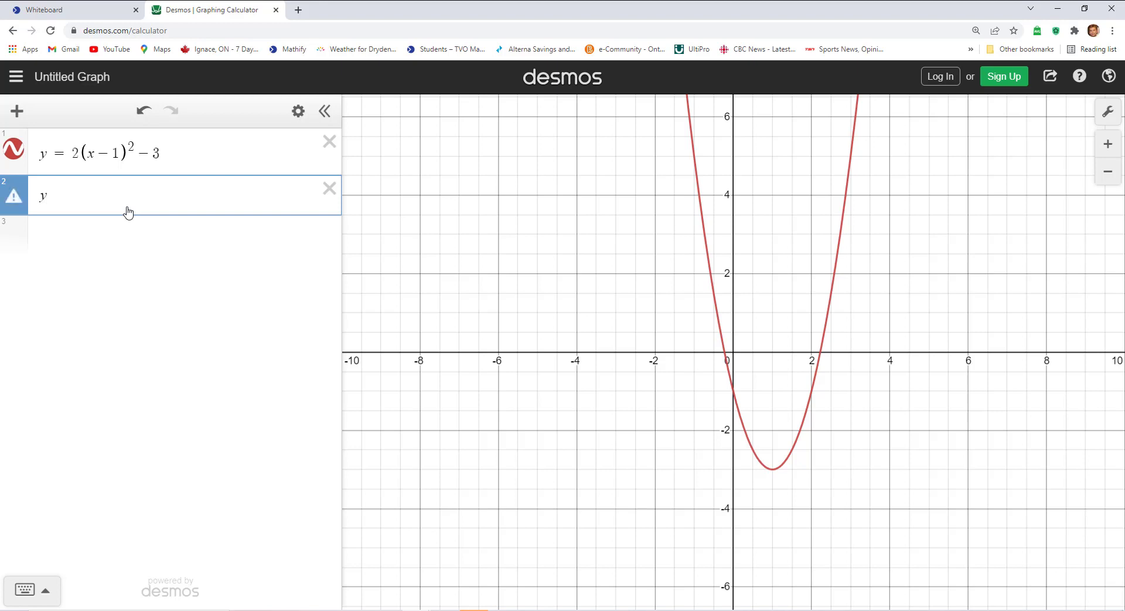
{"action": "type", "text": "2x - 1"}
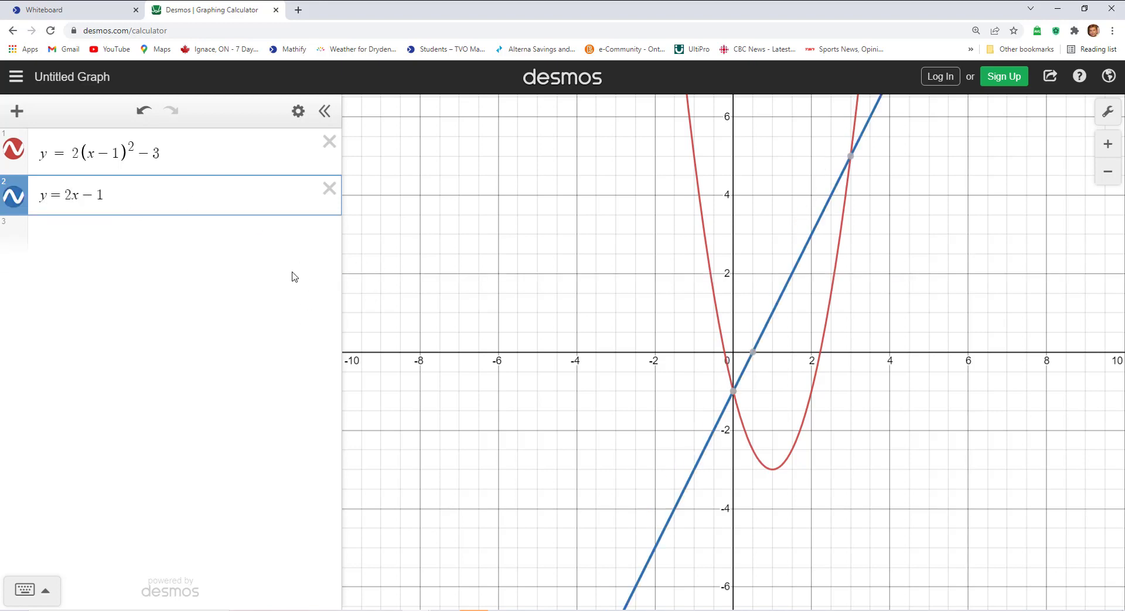
{"action": "type", "text": "\\"}
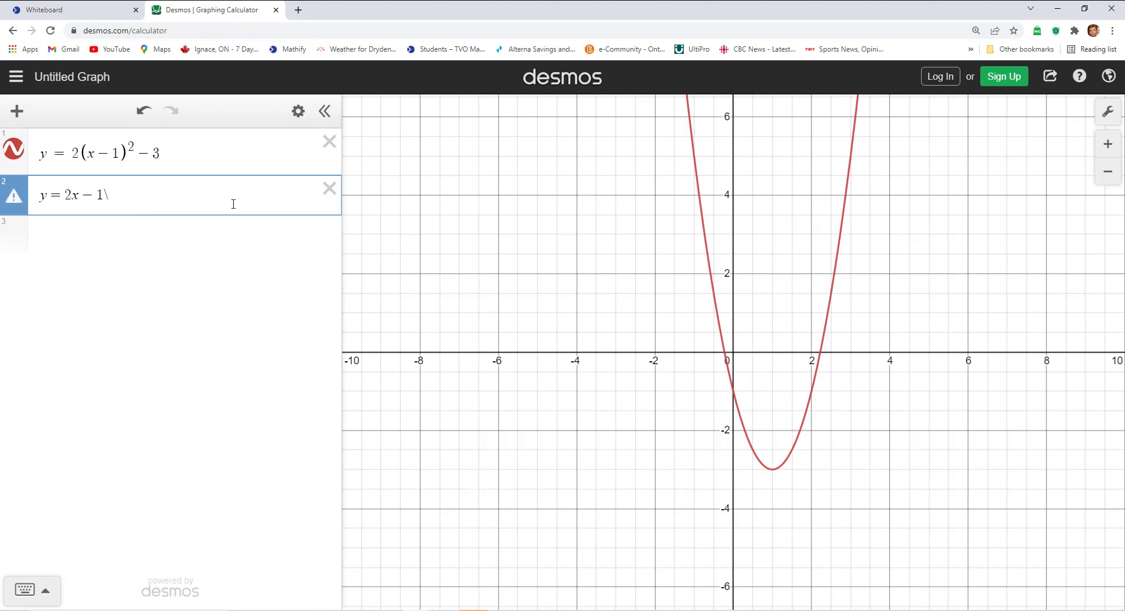
{"action": "key", "text": "BackSpace"}
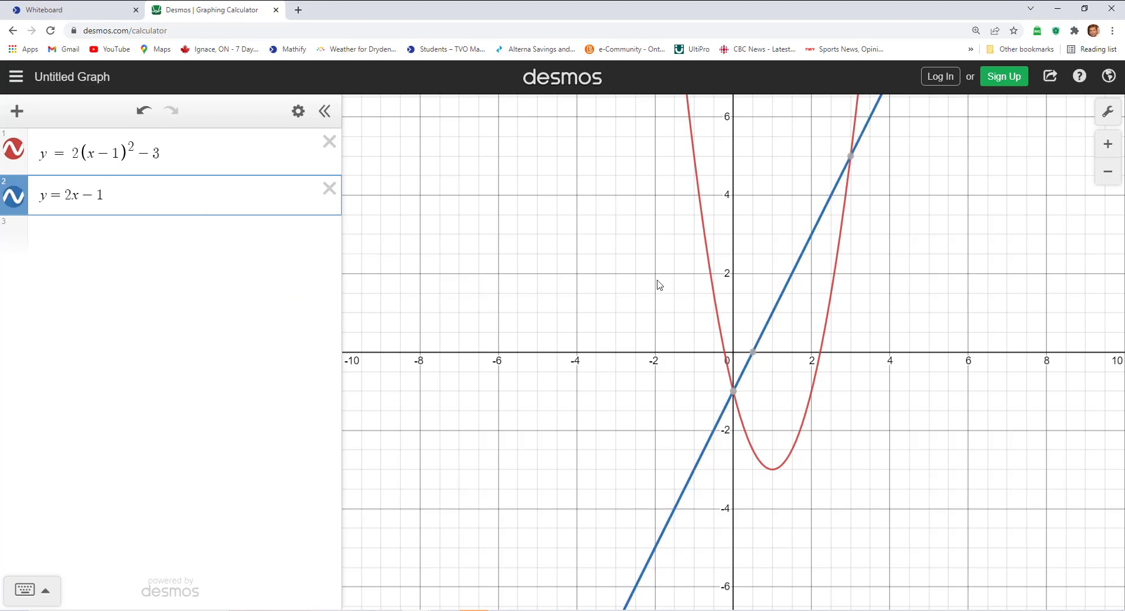
Label both intersection points of the line and parabola with their coordinates, and compare them with the handwritten whiteboard solution.
{"action": "left_click", "coordinate": [733, 391]}
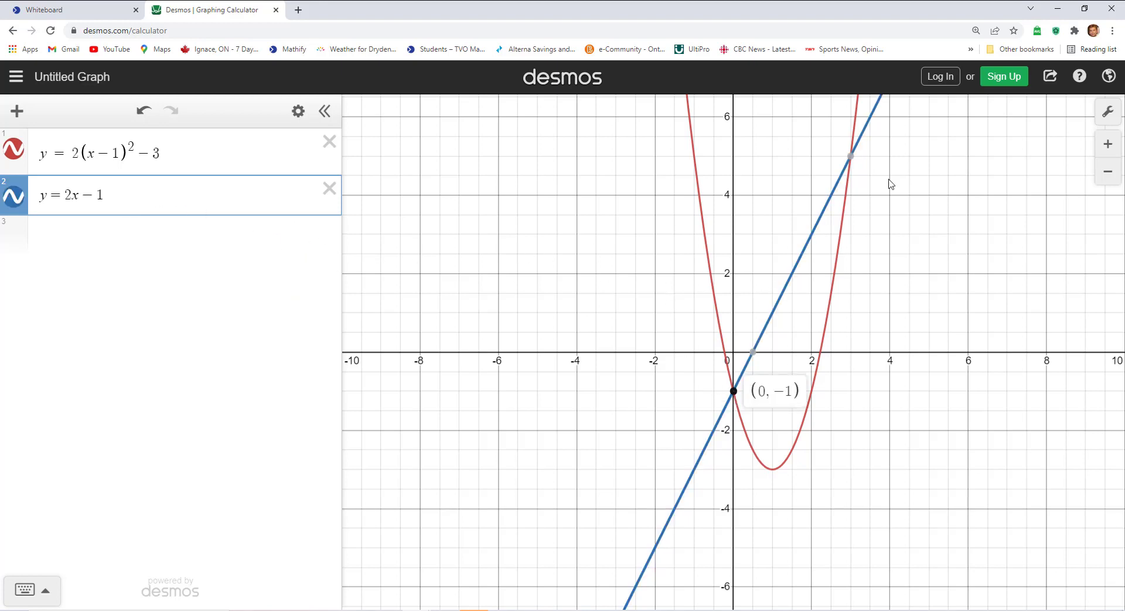
{"action": "left_click", "coordinate": [850, 156]}
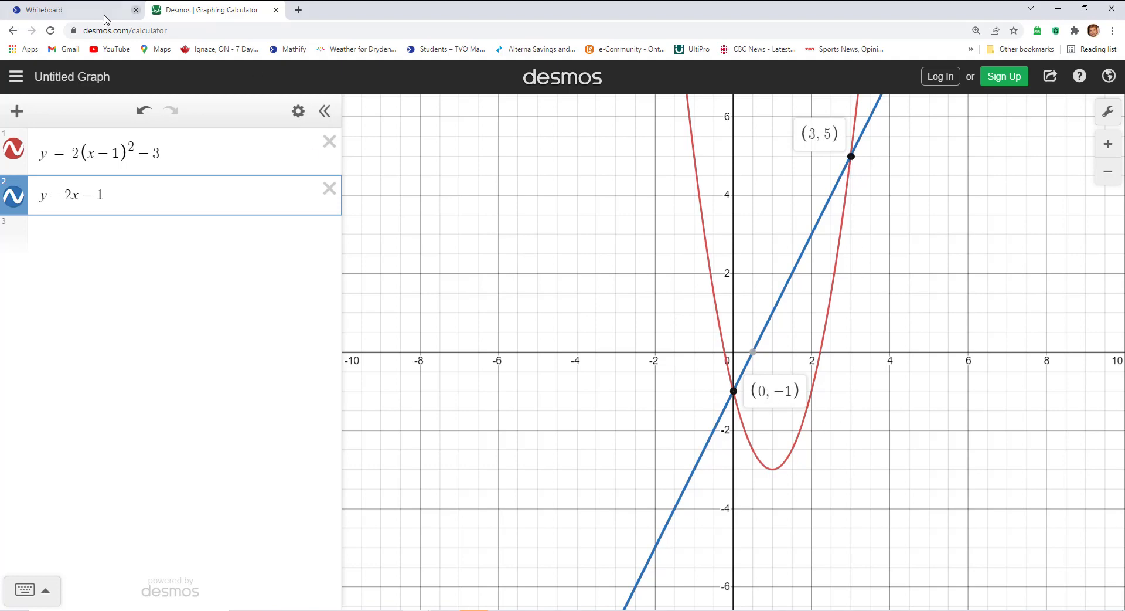
{"action": "left_click", "coordinate": [77, 10]}
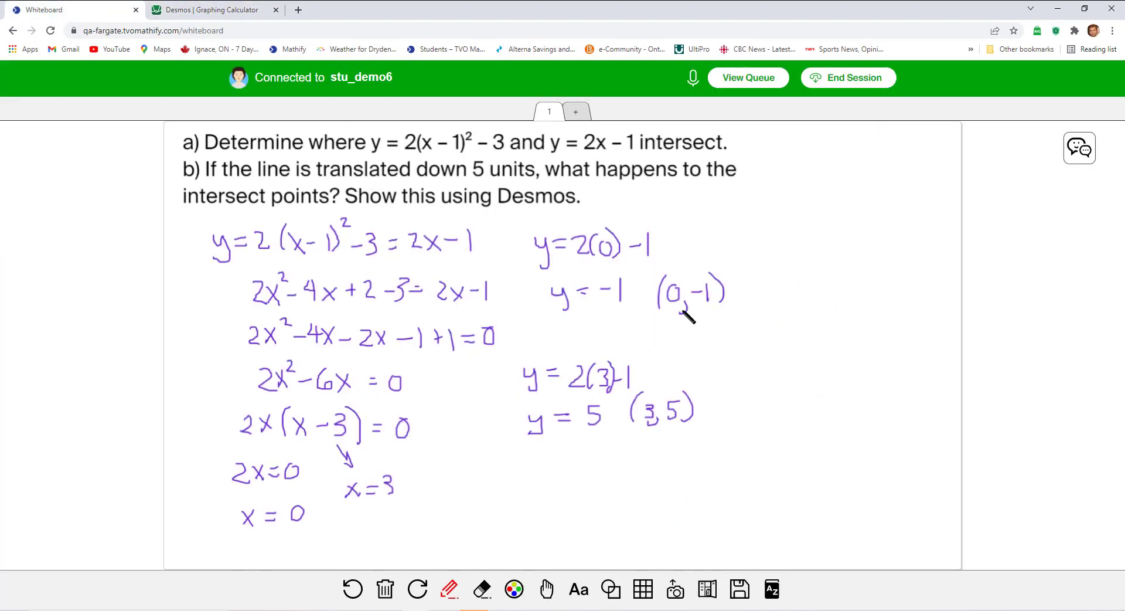
Capture the Desmos expression list and the graph with both labelled intersection points using Snipping Tool.
{"action": "left_click", "coordinate": [199, 8]}
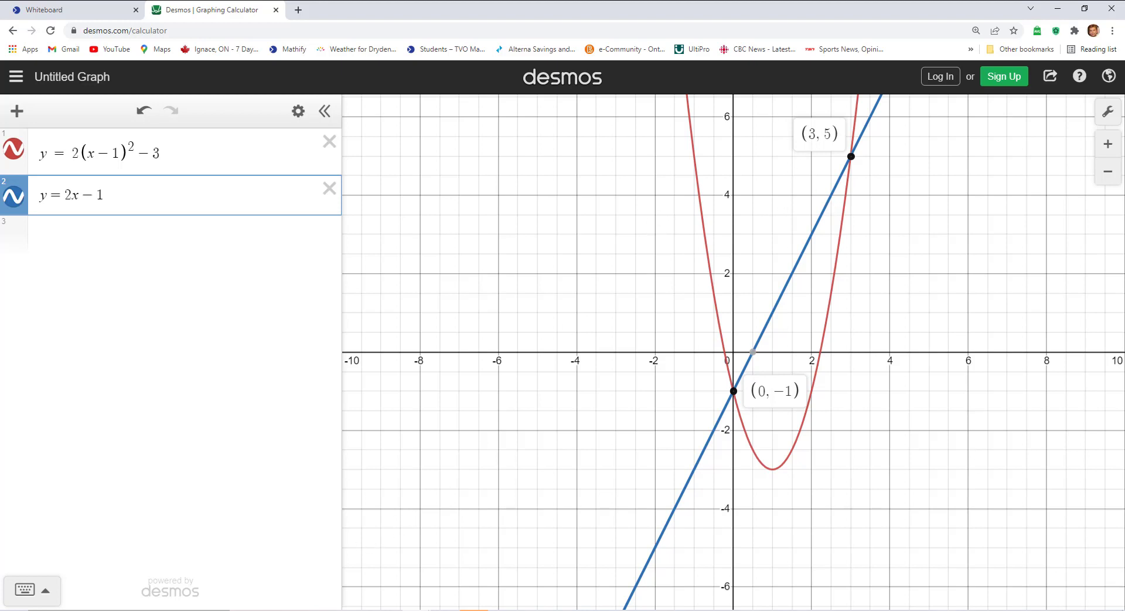
{"action": "left_click", "coordinate": [117, 610]}
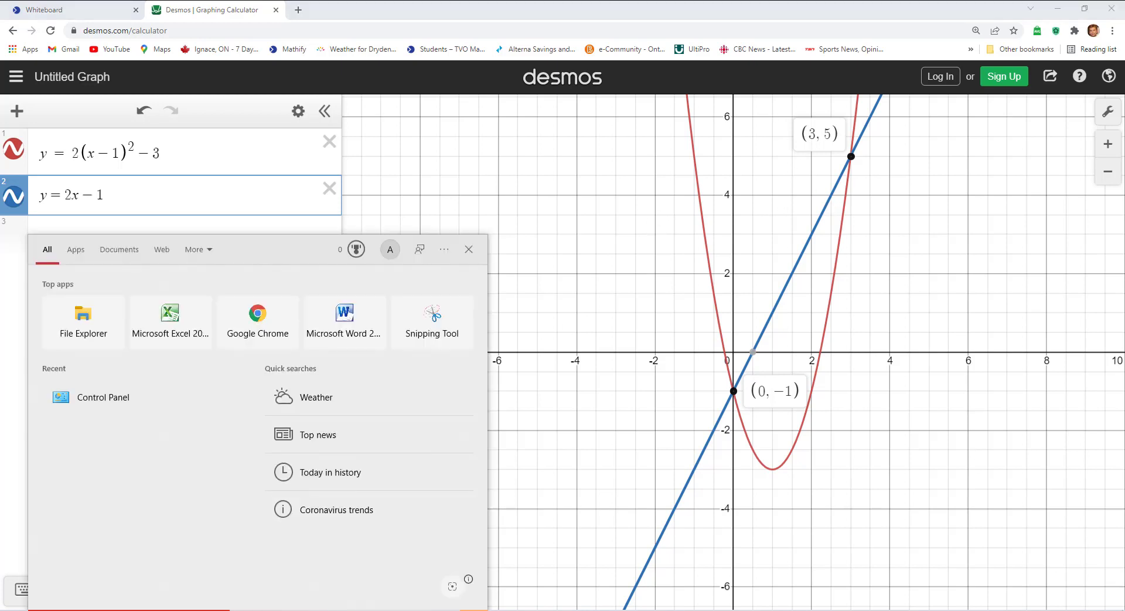
{"action": "left_click", "coordinate": [434, 316]}
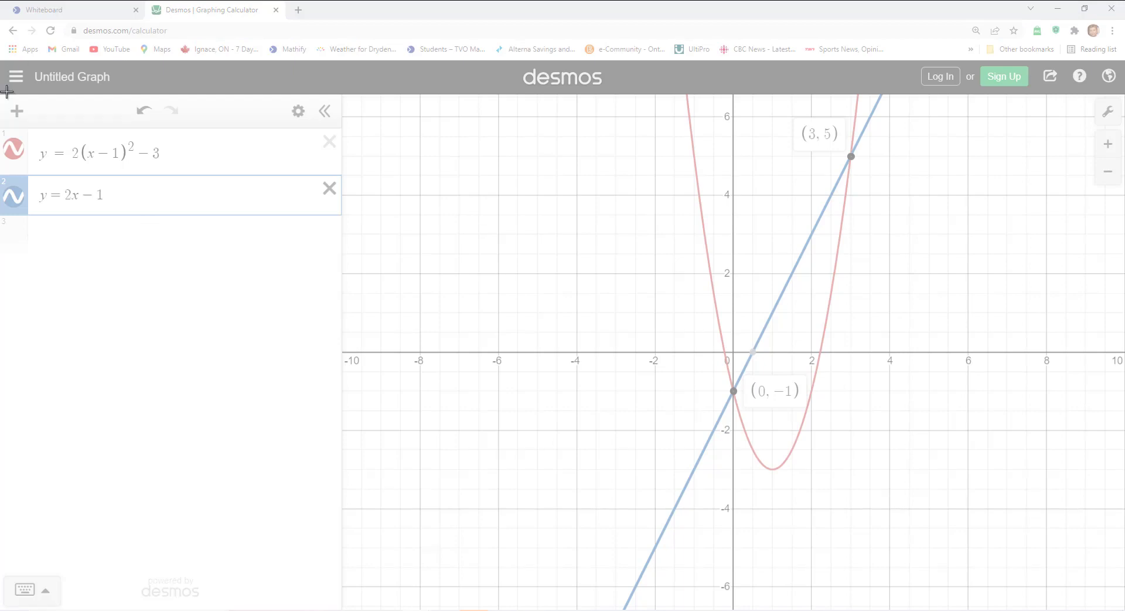
{"action": "left_click_drag", "start_coordinate": [3, 94], "coordinate": [929, 522]}
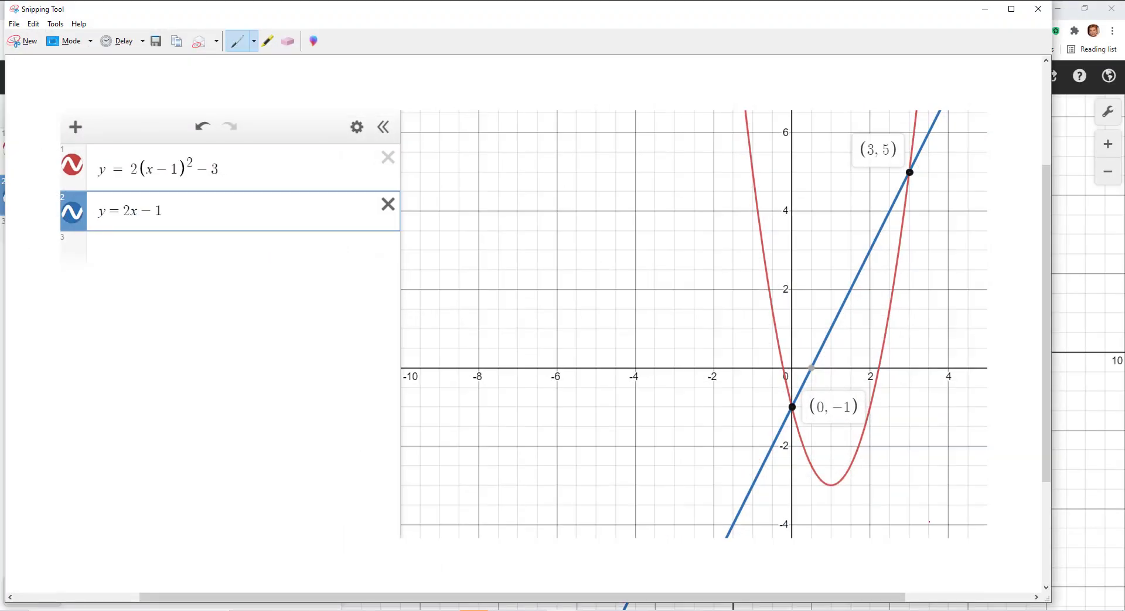
Save the snip to the Desktop as a JPEG file named graph.
{"action": "left_click", "coordinate": [14, 23]}
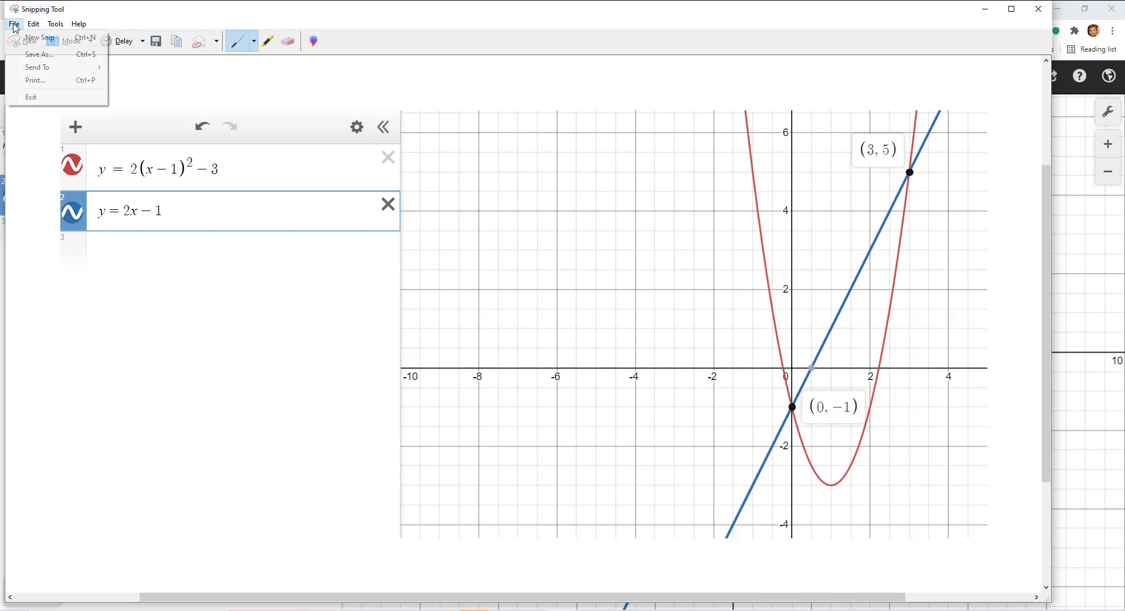
{"action": "left_click", "coordinate": [44, 54]}
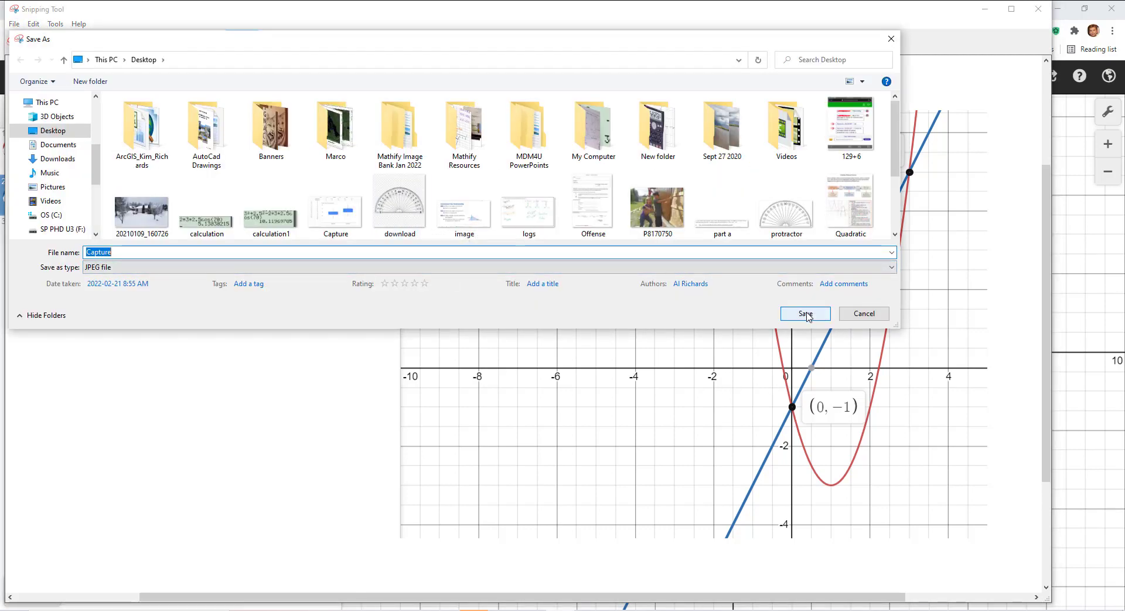
{"action": "type", "text": "graph"}
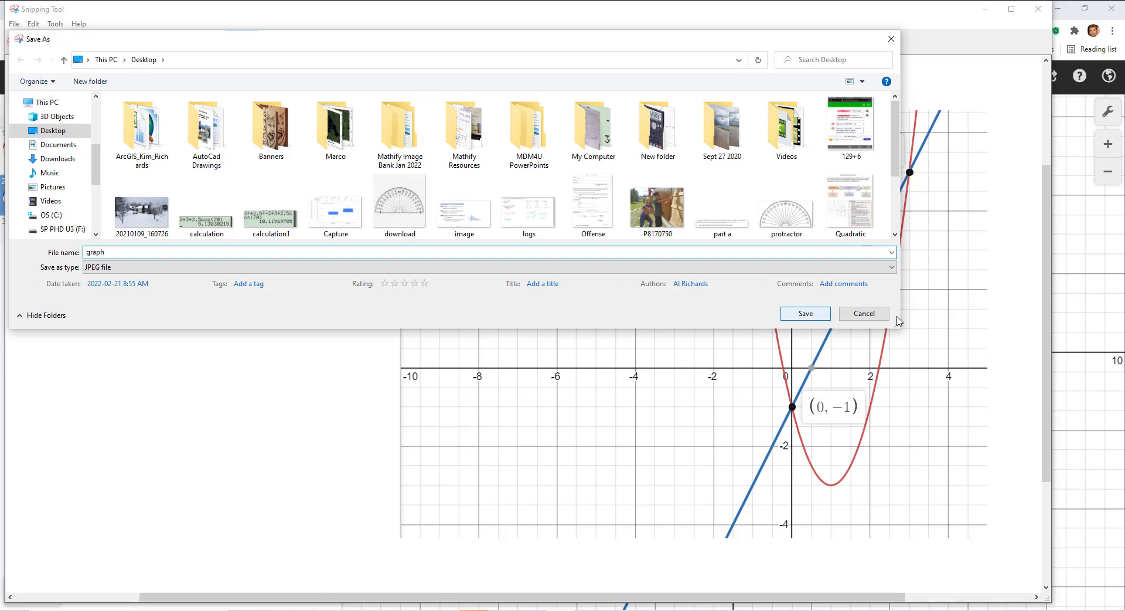
{"action": "left_click", "coordinate": [807, 314]}
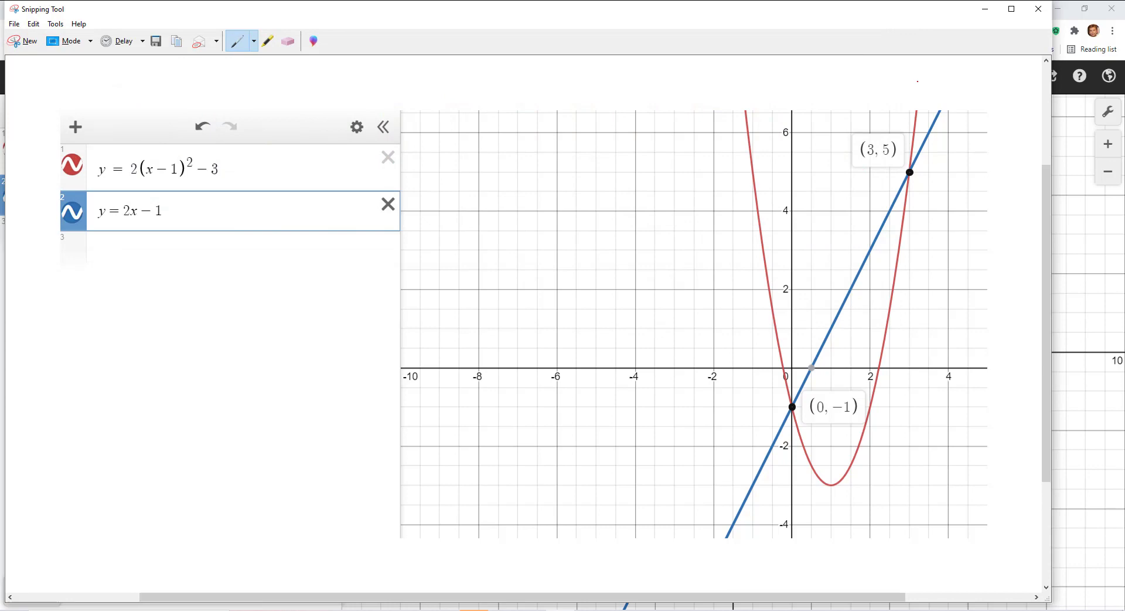
Minimize Snipping Tool and add a second page to the Mathify whiteboard.
{"action": "left_click", "coordinate": [985, 9]}
{"action": "left_click", "coordinate": [102, 14]}
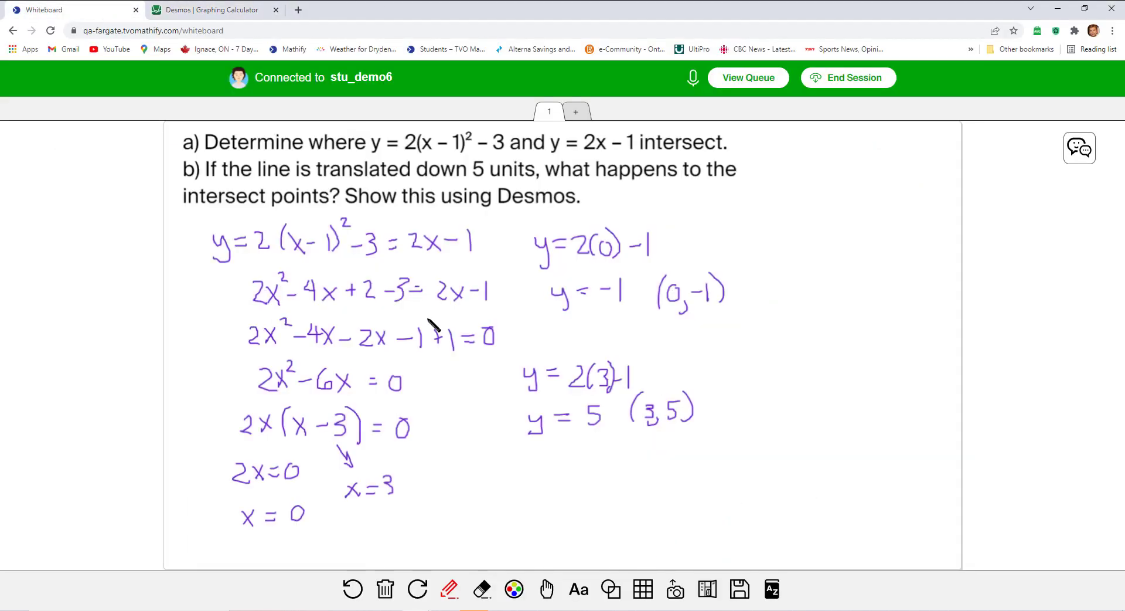
{"action": "left_click", "coordinate": [577, 115]}
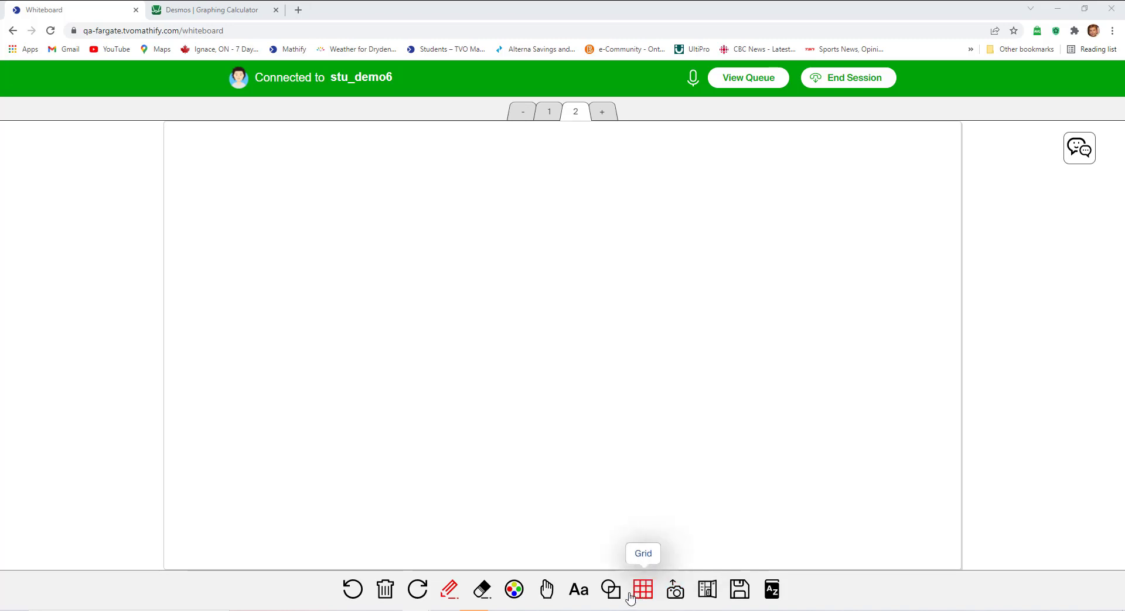
Upload the graph image from the Desktop to whiteboard page 2 and enlarge it to fill most of the page.
{"action": "left_click", "coordinate": [675, 589]}
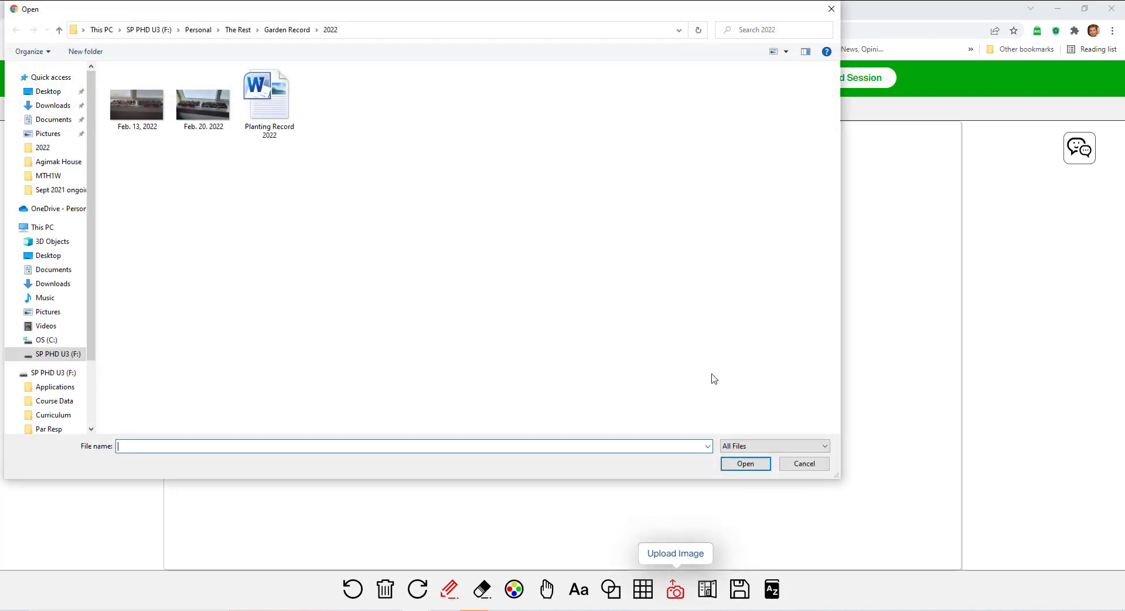
{"action": "left_click", "coordinate": [49, 94]}
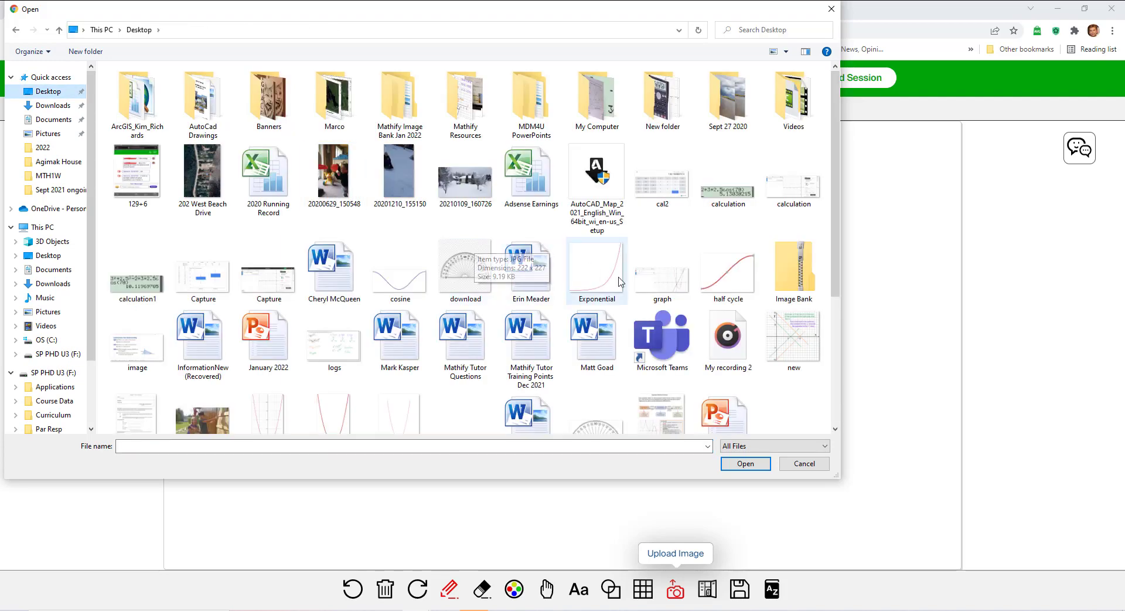
{"action": "left_click", "coordinate": [662, 272]}
{"action": "left_click", "coordinate": [752, 465]}
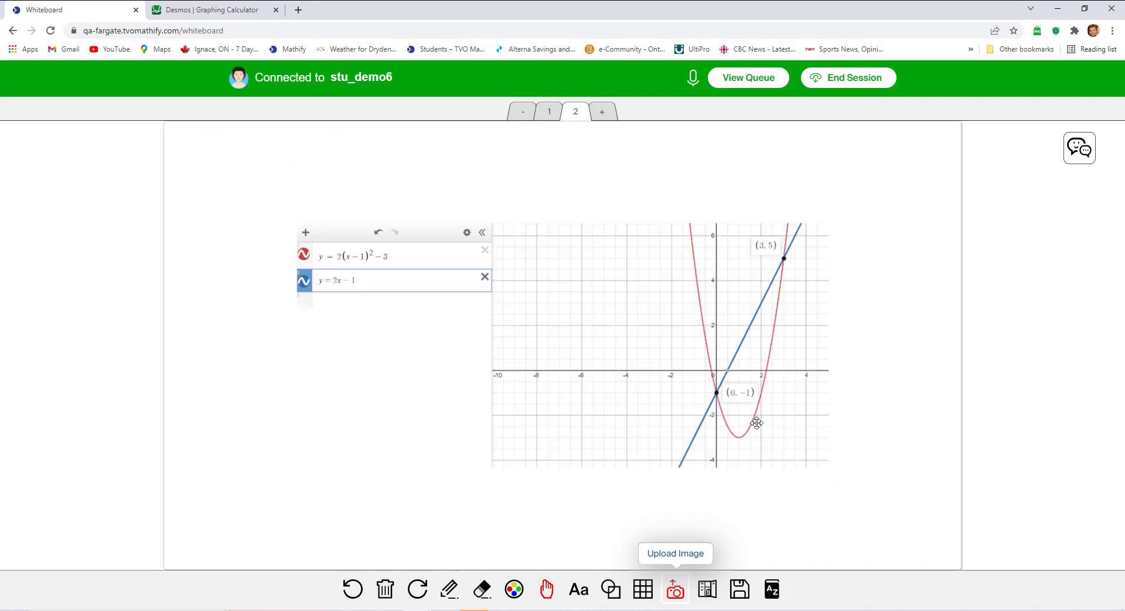
{"action": "left_click_drag", "start_coordinate": [756, 422], "coordinate": [662, 341]}
{"action": "left_click_drag", "start_coordinate": [743, 391], "coordinate": [933, 480]}
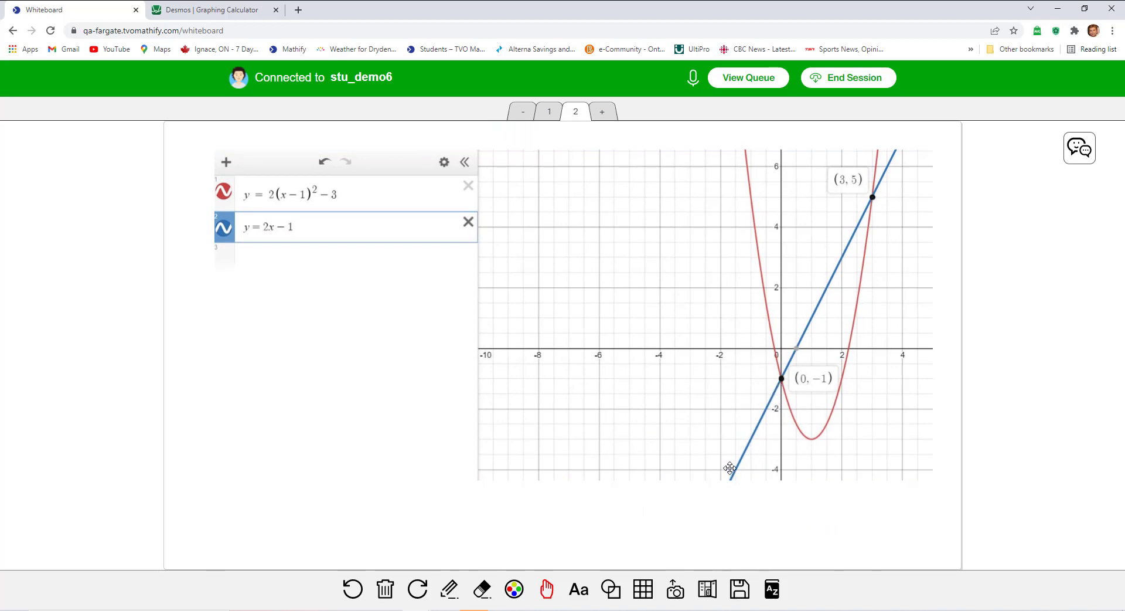
Switch to the Desmos graph and copy its share link.
{"action": "left_click", "coordinate": [224, 14]}
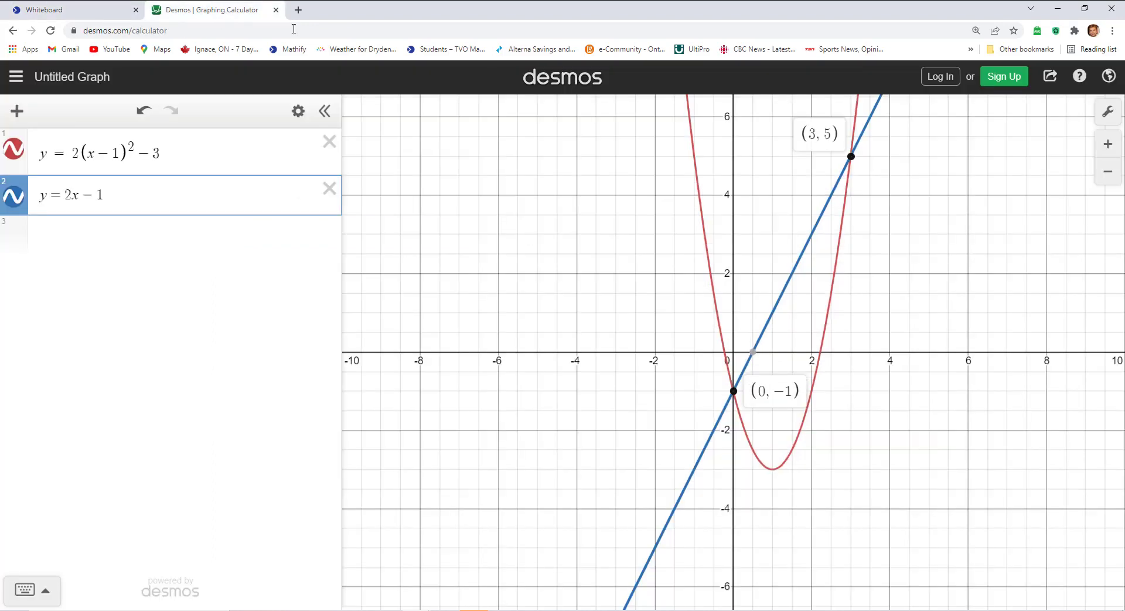
{"action": "left_click", "coordinate": [1049, 81]}
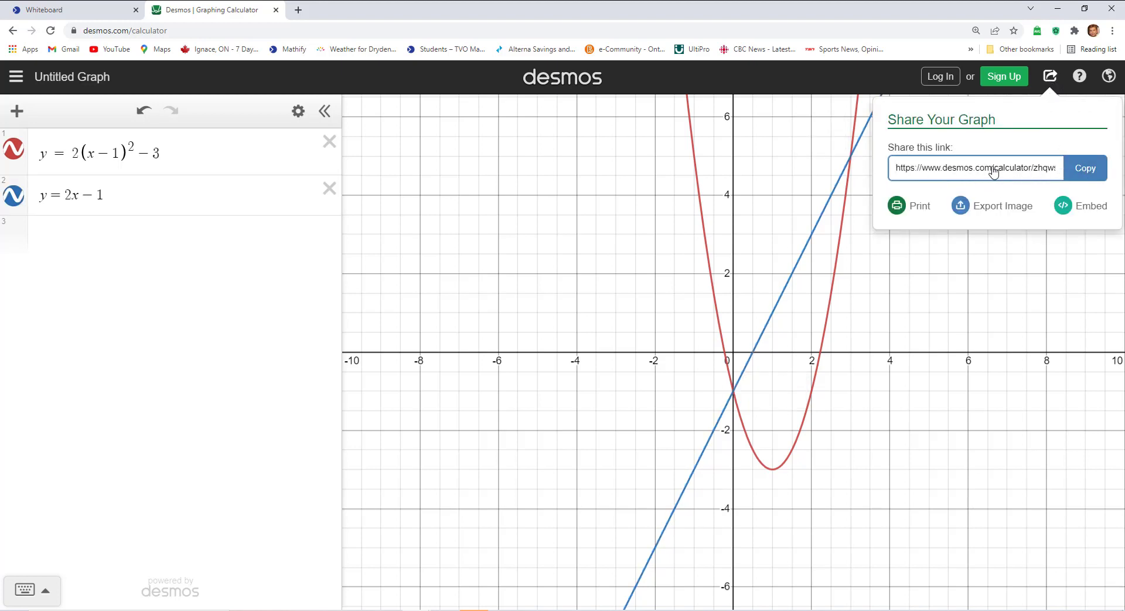
{"action": "left_click", "coordinate": [1082, 170]}
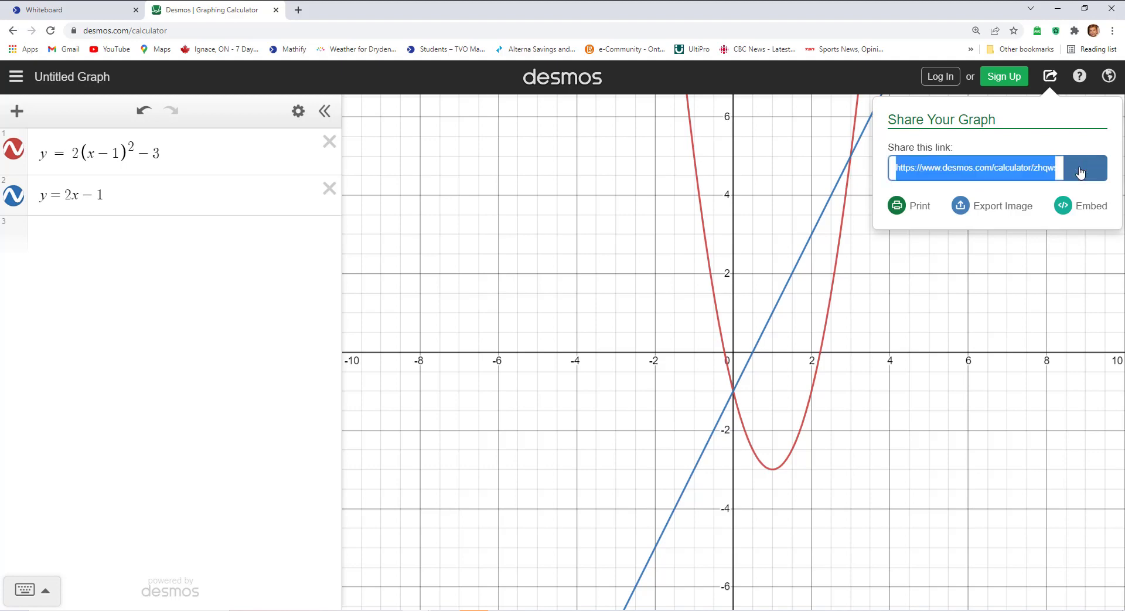
Return to the Mathify whiteboard and send the student the chat message "Here's the url" followed by the copied graph link.
{"action": "left_click", "coordinate": [84, 13]}
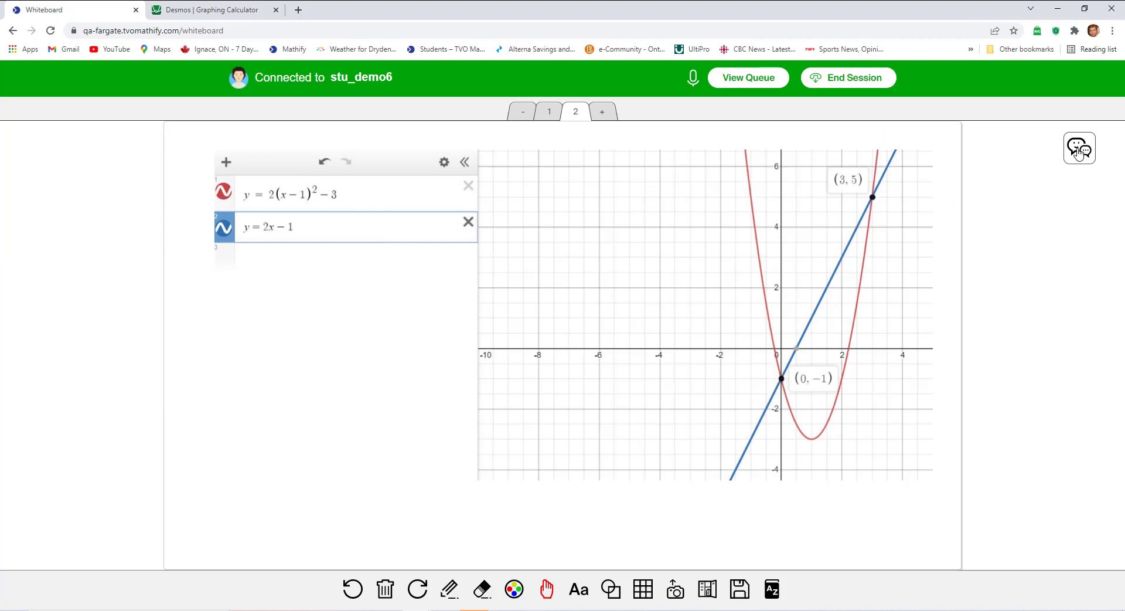
{"action": "left_click", "coordinate": [1079, 148]}
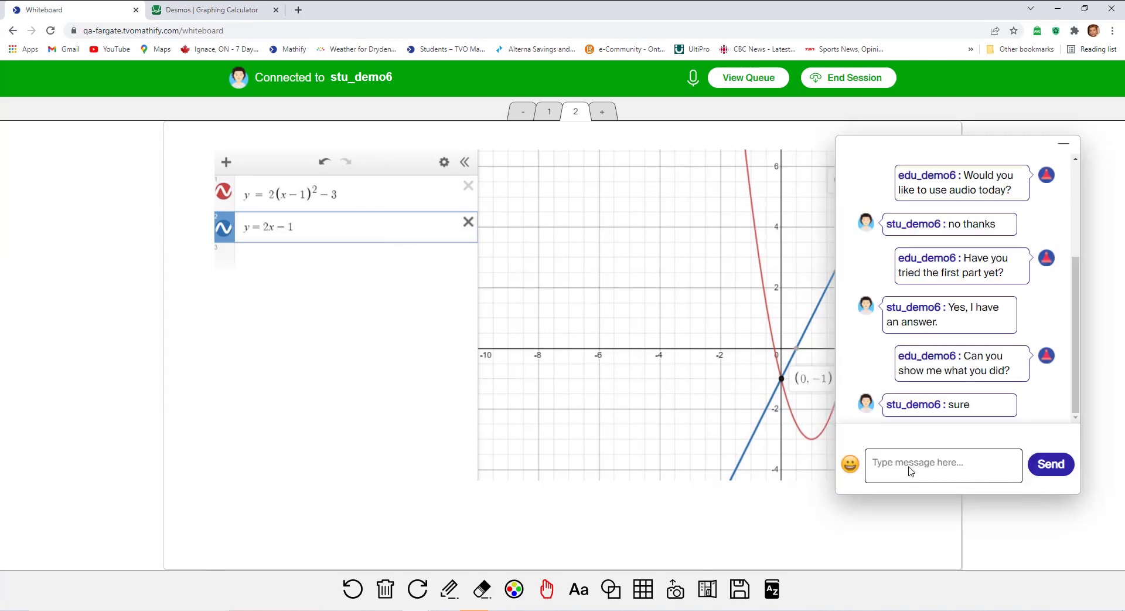
{"action": "type", "text": "Here's the url"}
{"action": "key", "text": "ctrl+v"}
{"action": "key", "text": "Return"}
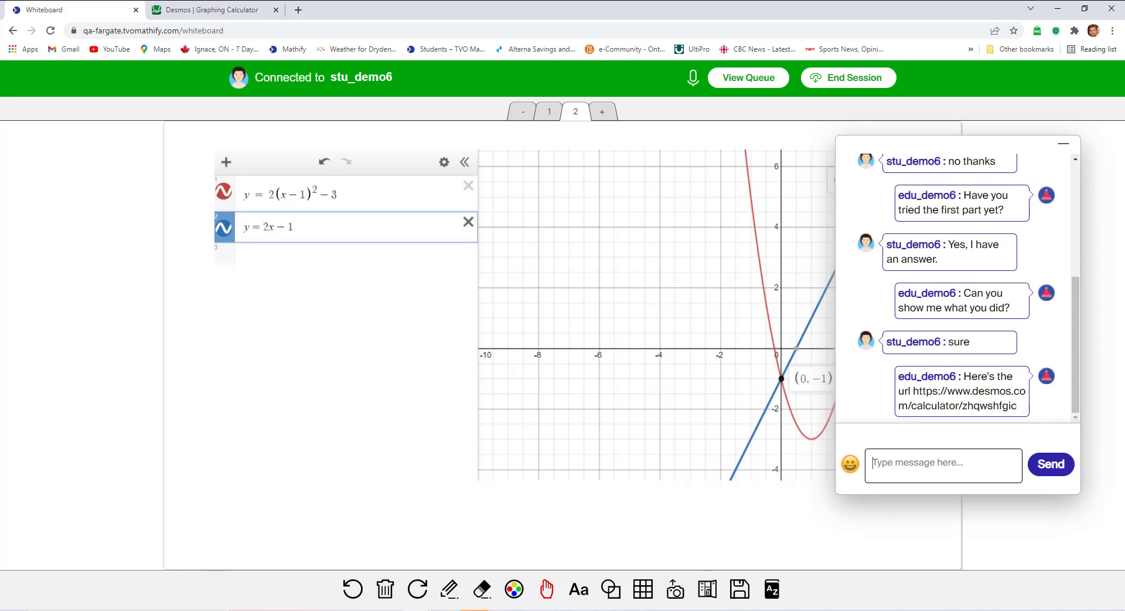
Bring up the student's whiteboard window maximized, copy the Desmos link from the chat message and minimize the chat.
{"action": "left_click_drag", "start_coordinate": [1124, 32], "coordinate": [683, 21]}
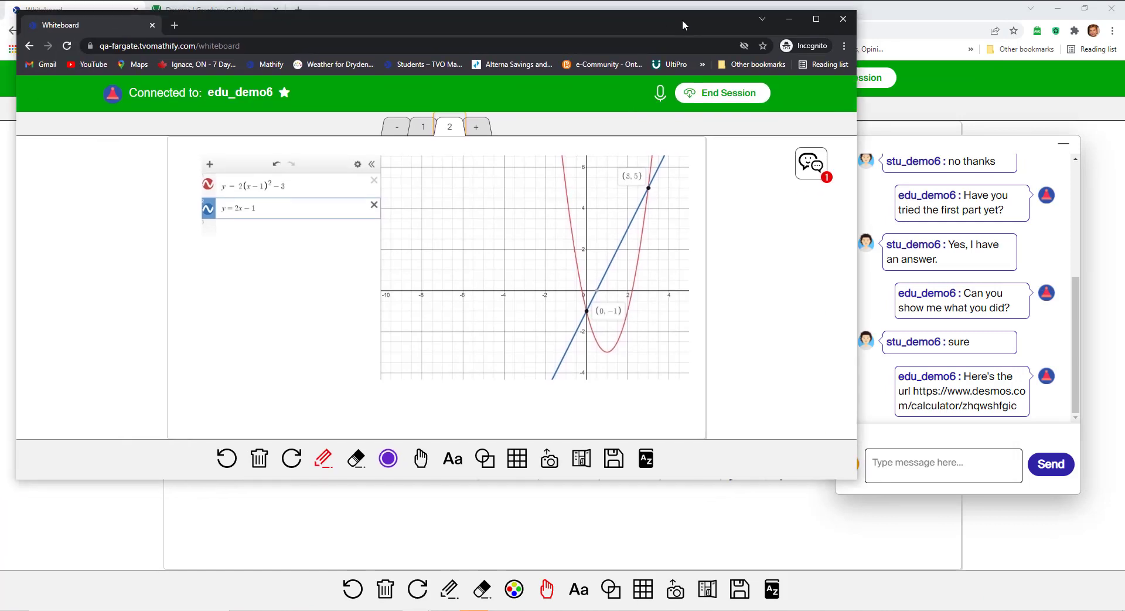
{"action": "double_click", "coordinate": [682, 19]}
{"action": "left_click", "coordinate": [1080, 147]}
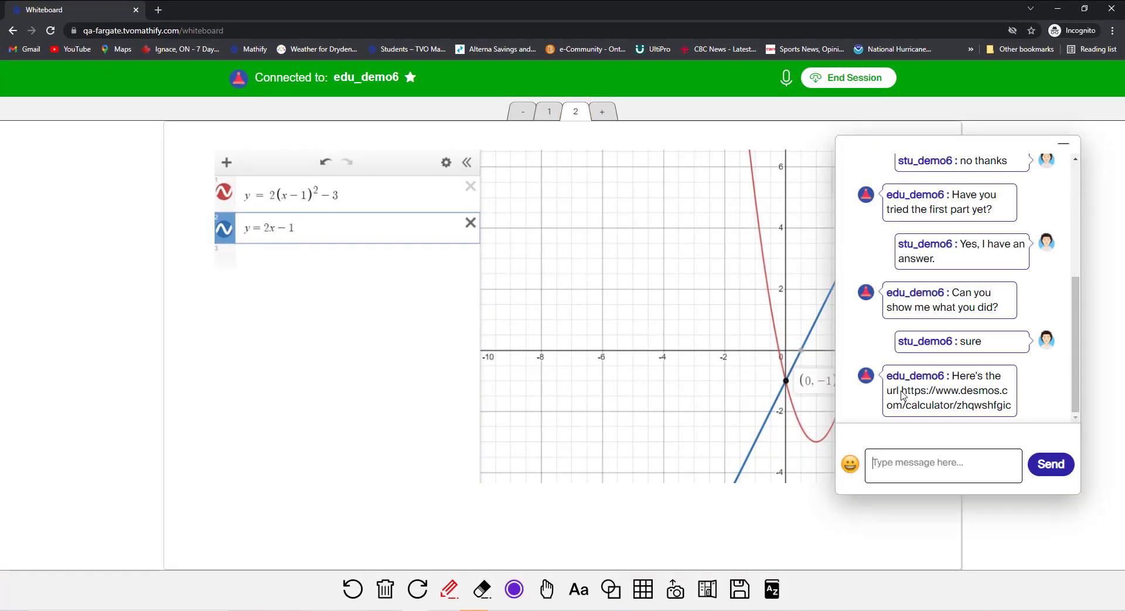
{"action": "left_click_drag", "start_coordinate": [902, 391], "coordinate": [1013, 414]}
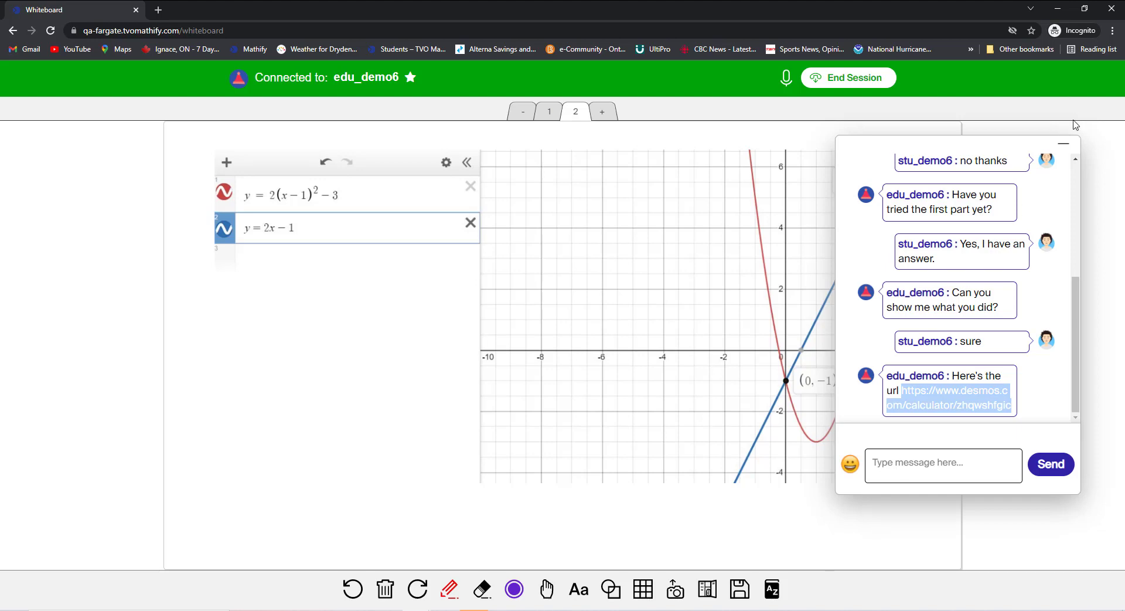
{"action": "left_click", "coordinate": [1063, 143]}
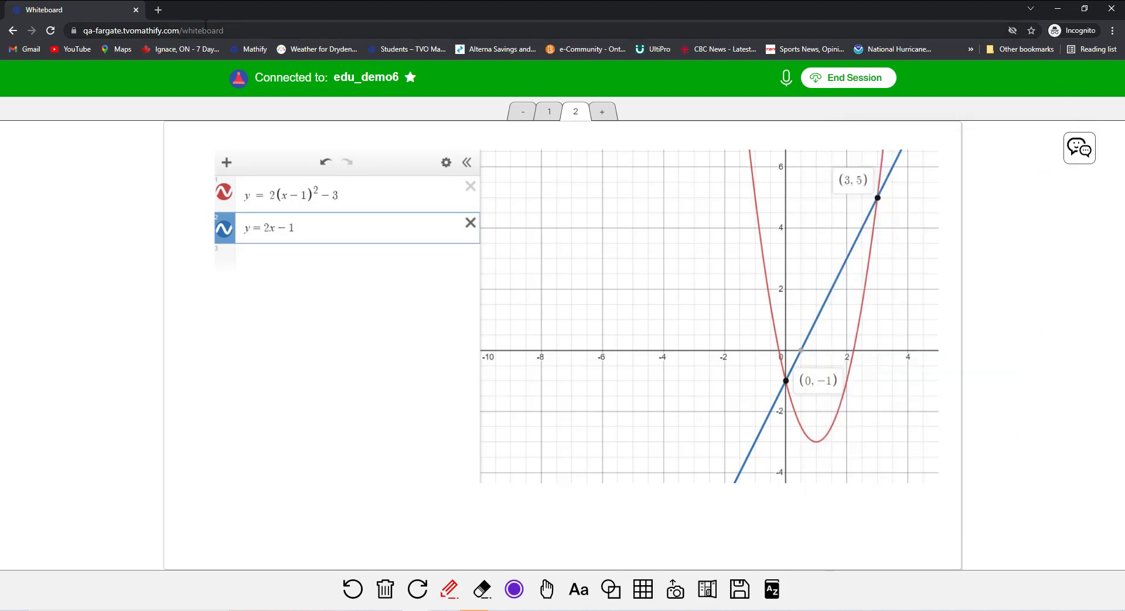
Open the copied Desmos link in a new tab of the student's browser and return to the educator's window.
{"action": "left_click", "coordinate": [161, 11]}
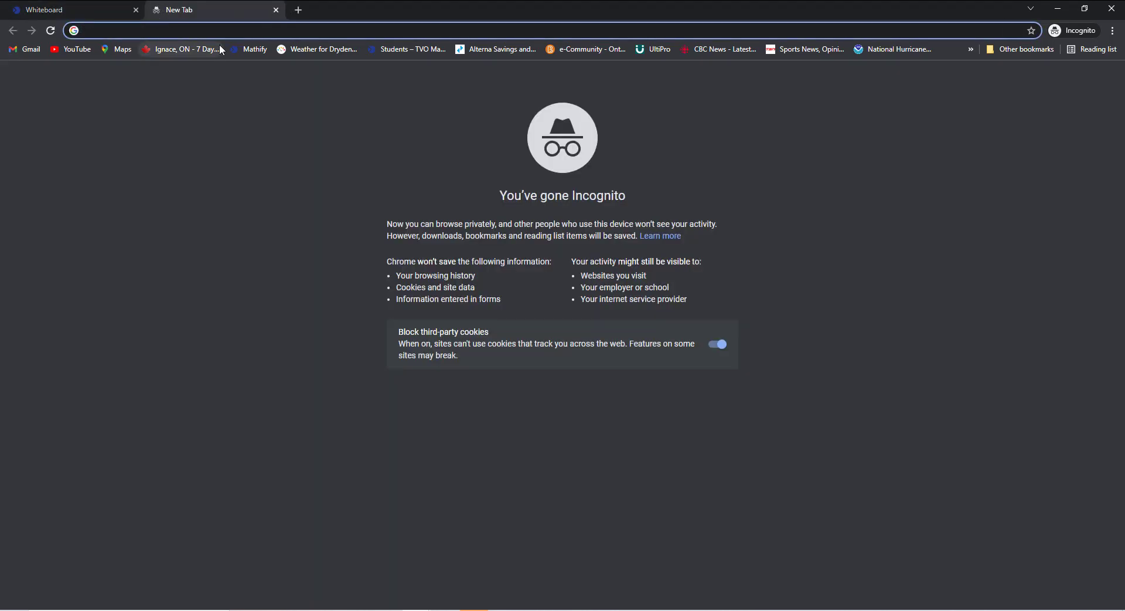
{"action": "key", "text": "ctrl+v"}
{"action": "key", "text": "Return"}
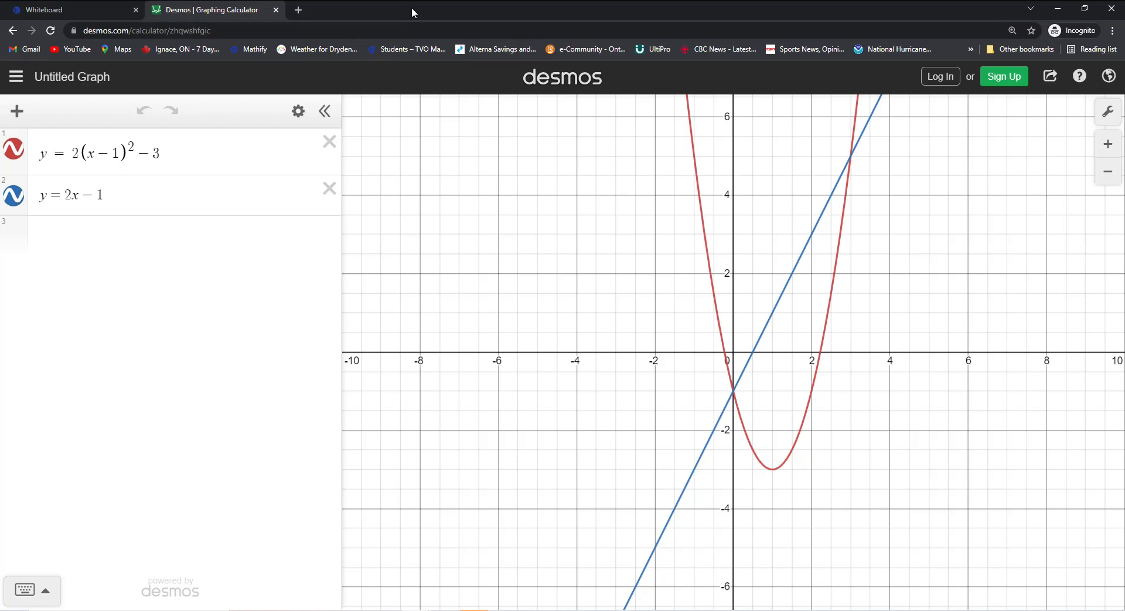
{"action": "left_click_drag", "start_coordinate": [416, 8], "coordinate": [1124, 47]}
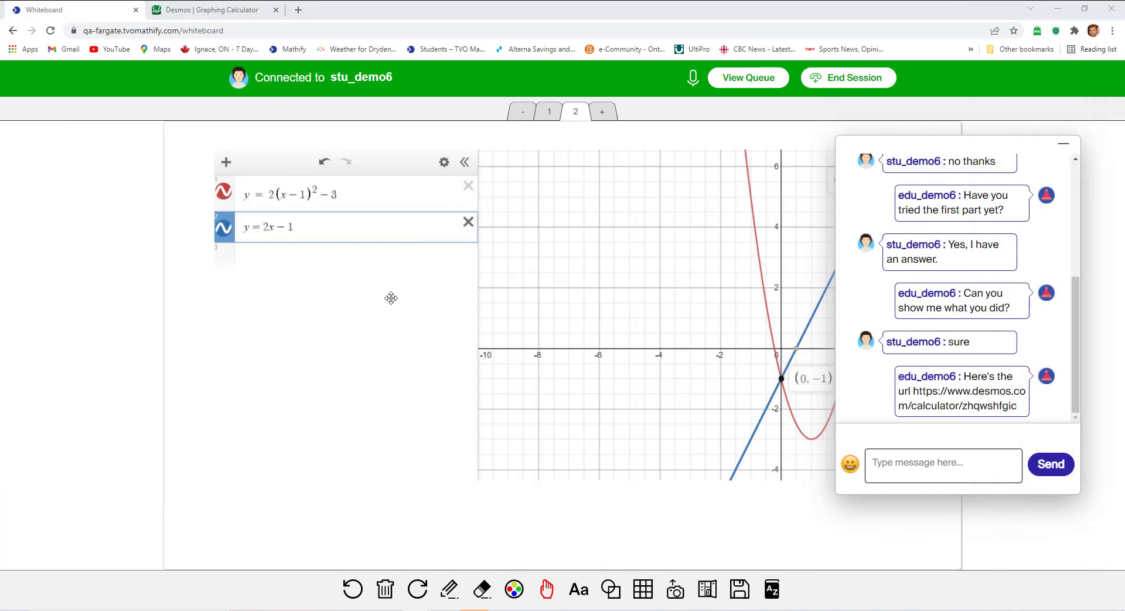
Review part b on whiteboard page 1 and graph the translated line y=2x-6 as a third expression in Desmos.
{"action": "left_click", "coordinate": [539, 111]}
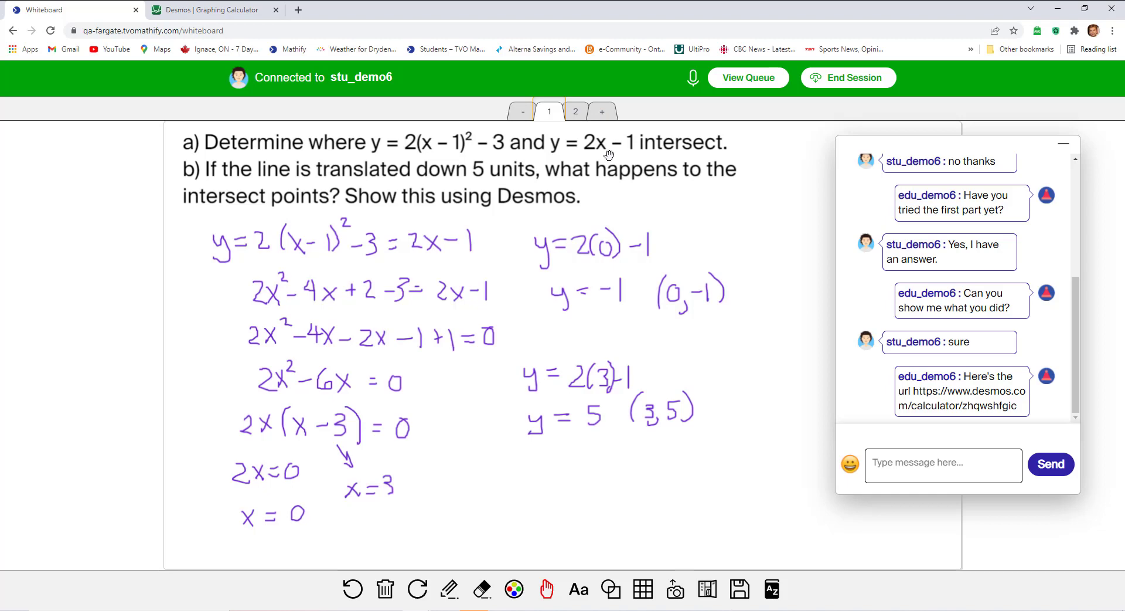
{"action": "left_click", "coordinate": [204, 10]}
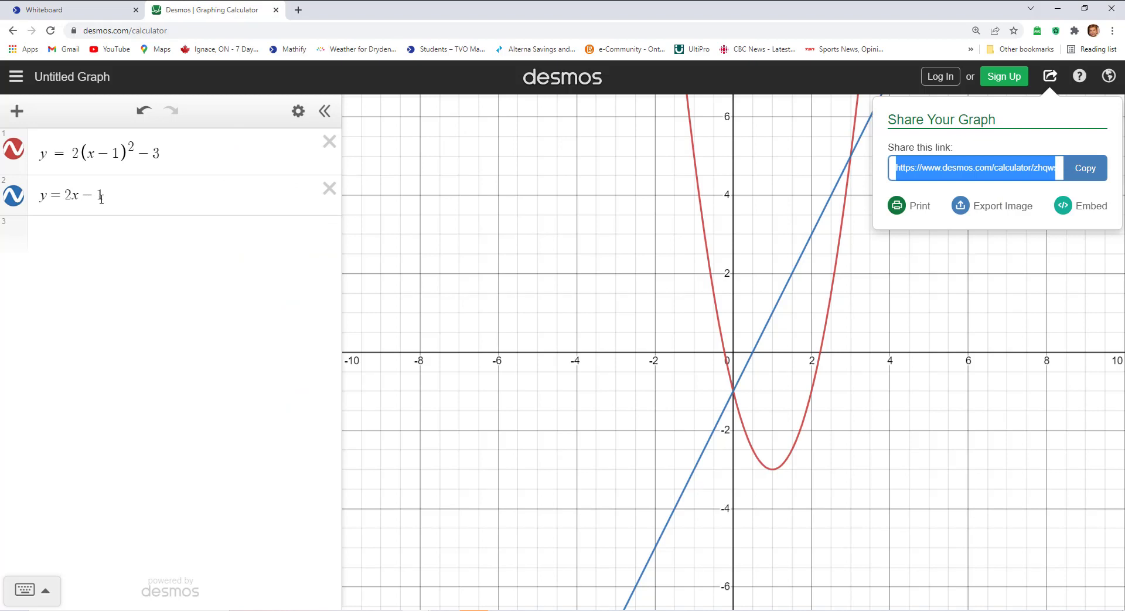
{"action": "left_click", "coordinate": [138, 195]}
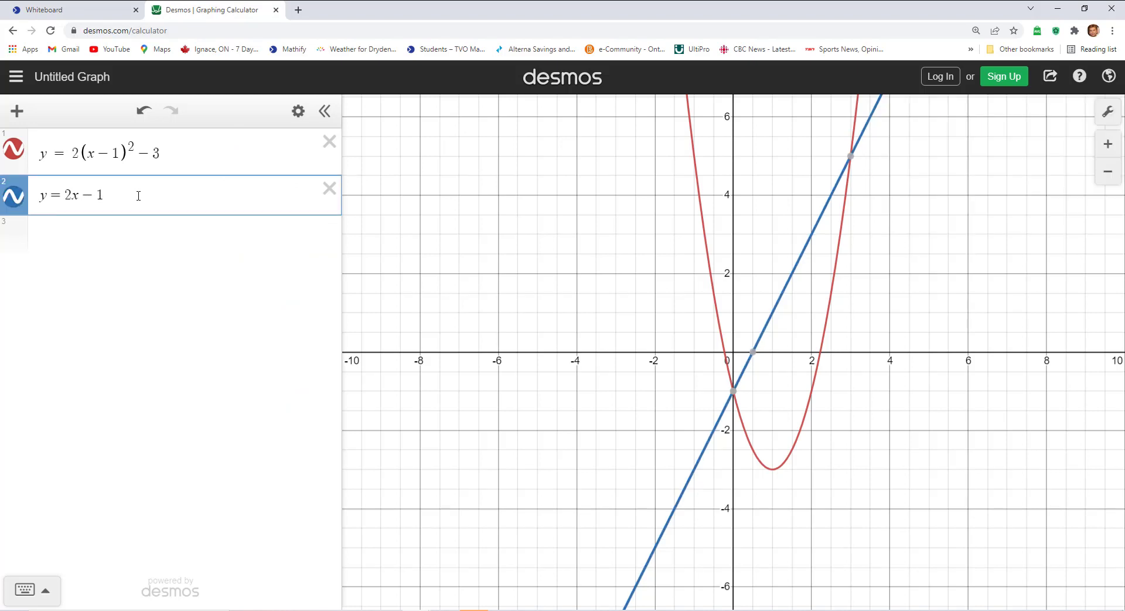
{"action": "key", "text": "Return"}
{"action": "type", "text": "y"}
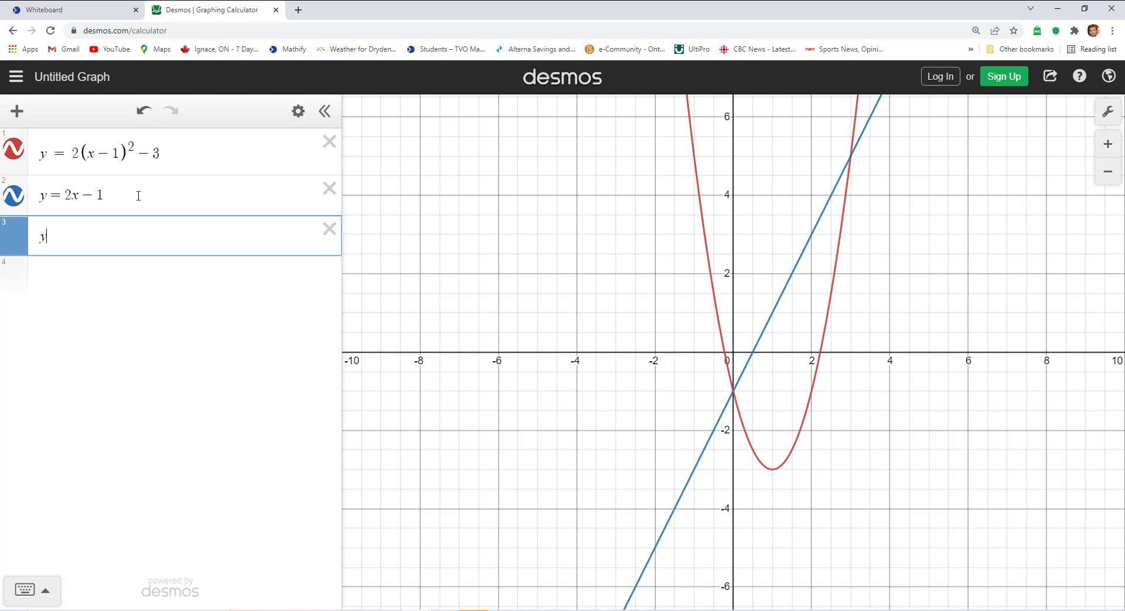
{"action": "type", "text": "=2x-6"}
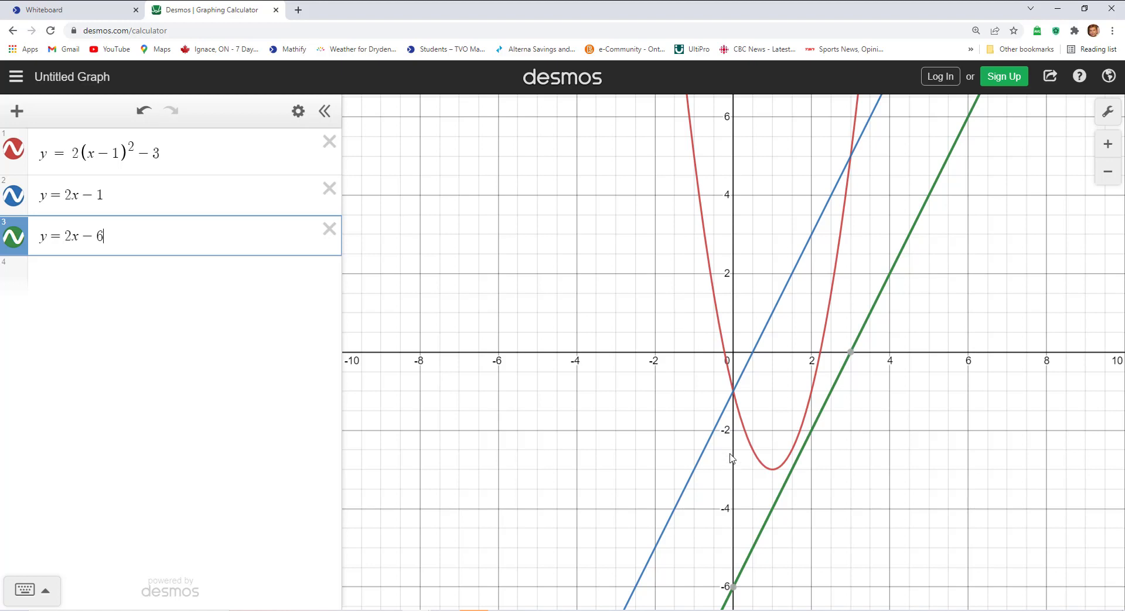
{"action": "left_click", "coordinate": [961, 470]}
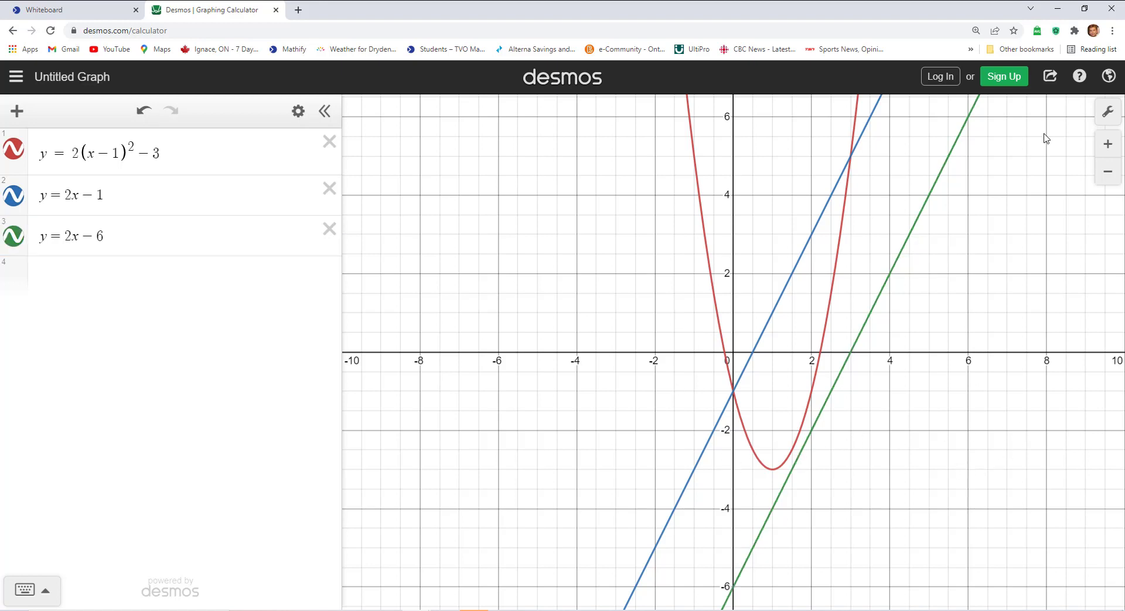
Copy the share link of the three-expression graph, open it in a new browser tab and return to the whiteboard.
{"action": "left_click", "coordinate": [1051, 79]}
{"action": "left_click", "coordinate": [1087, 170]}
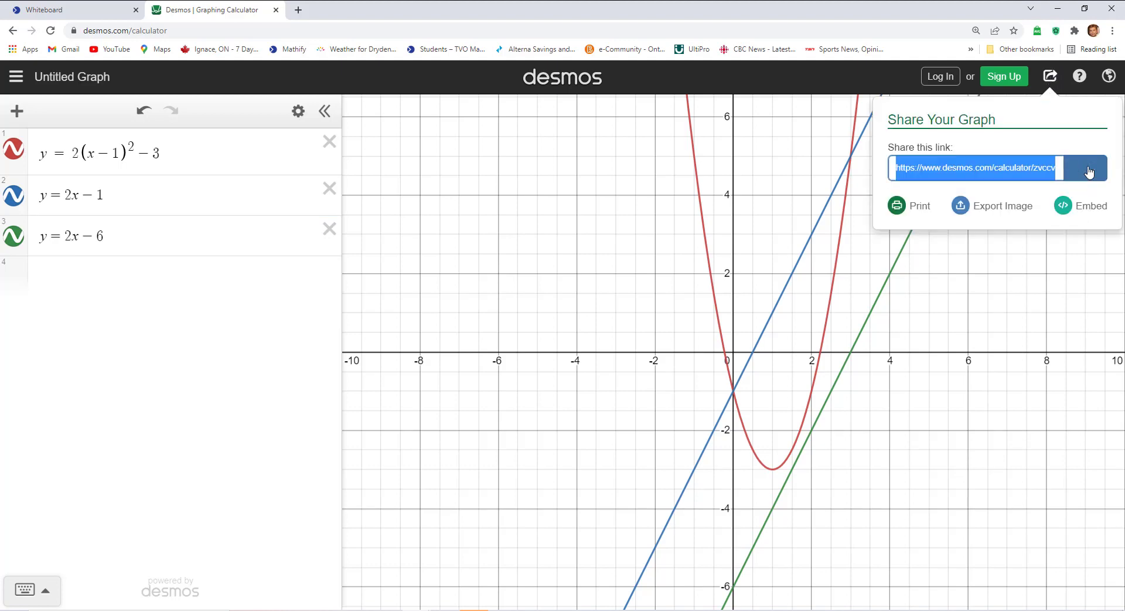
{"action": "left_click", "coordinate": [298, 10]}
{"action": "left_click", "coordinate": [326, 31]}
{"action": "key", "text": "ctrl+v"}
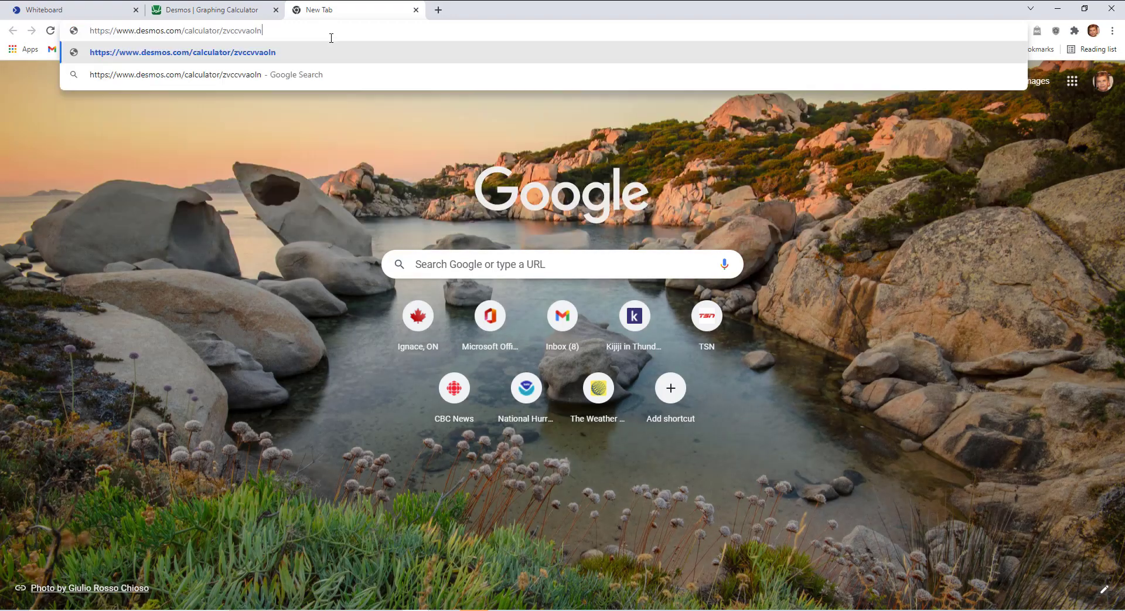
{"action": "key", "text": "Return"}
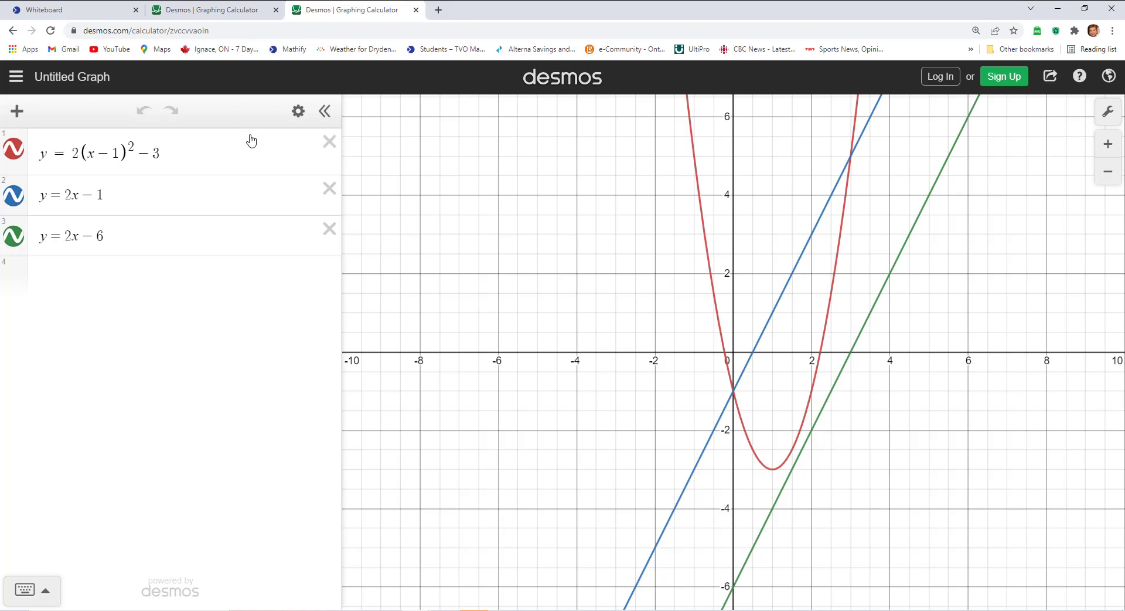
{"action": "left_click", "coordinate": [94, 10]}
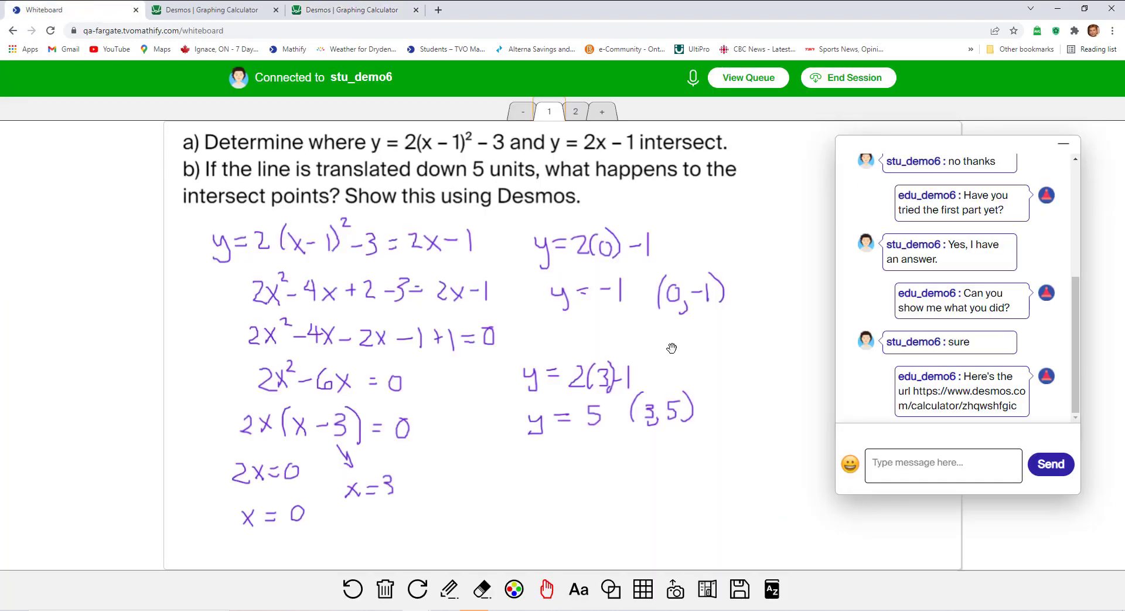